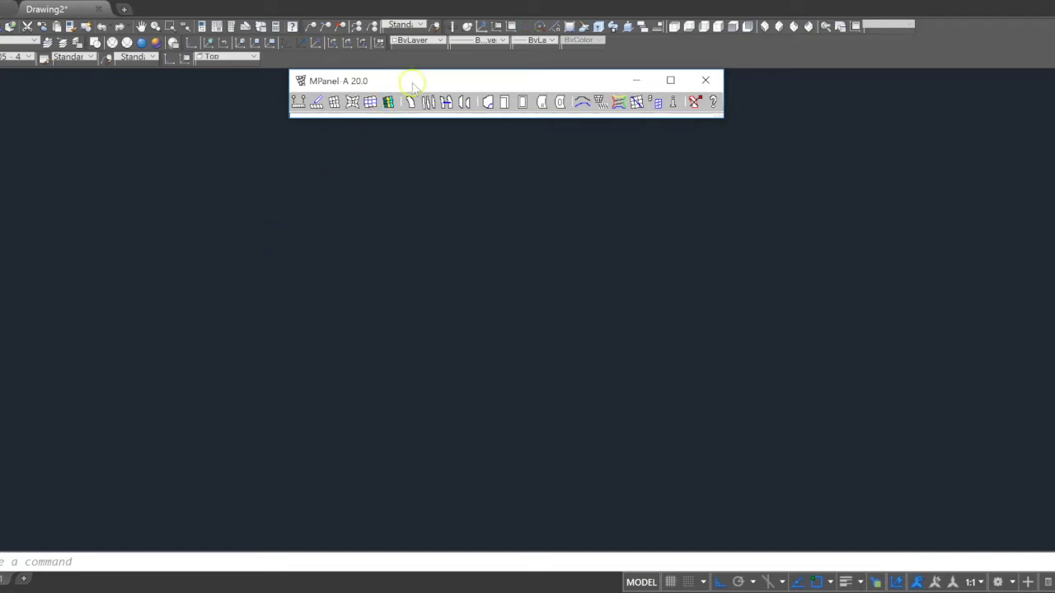
pyautogui.click(297, 103)
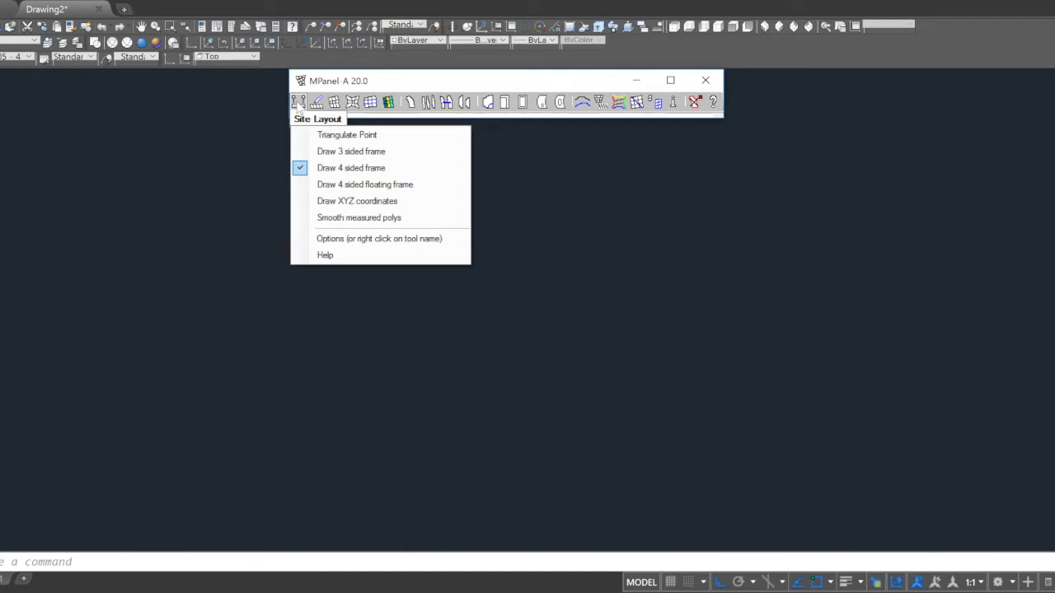
pyautogui.click(316, 103)
pyautogui.click(317, 104)
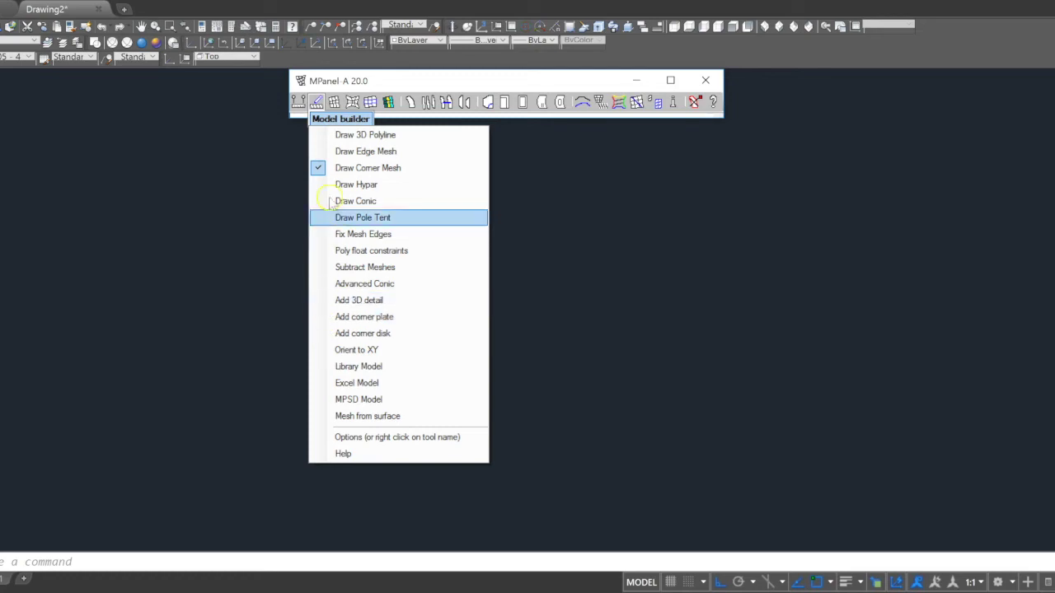
pyautogui.click(352, 102)
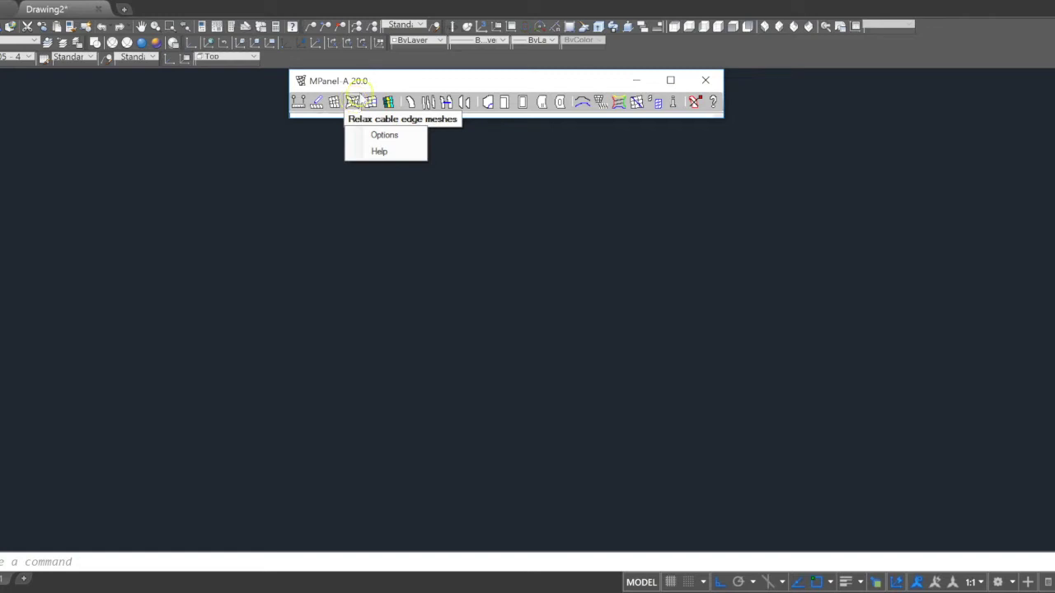
pyautogui.click(429, 102)
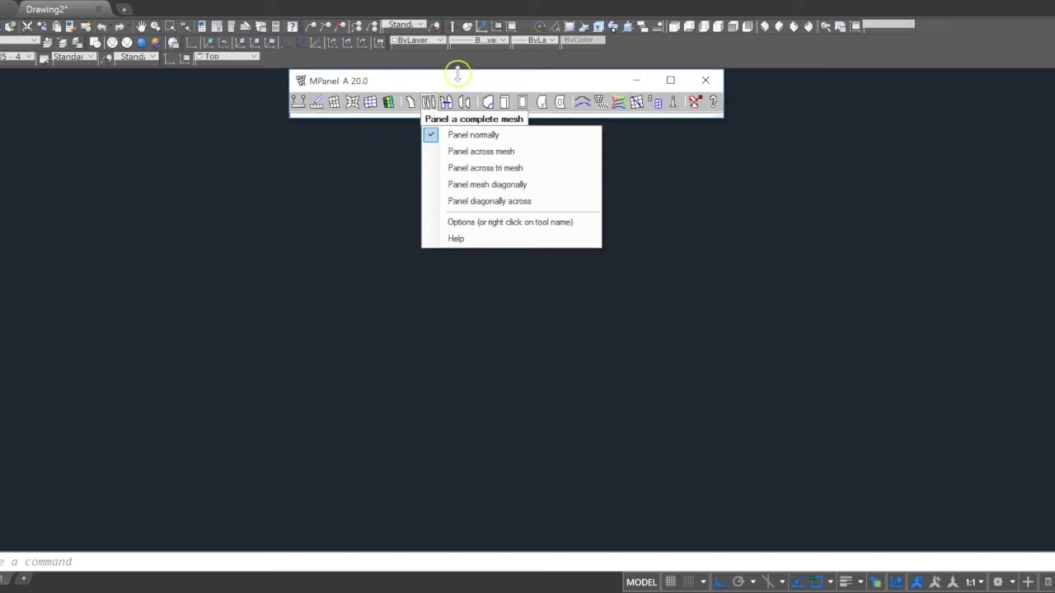
pyautogui.click(464, 102)
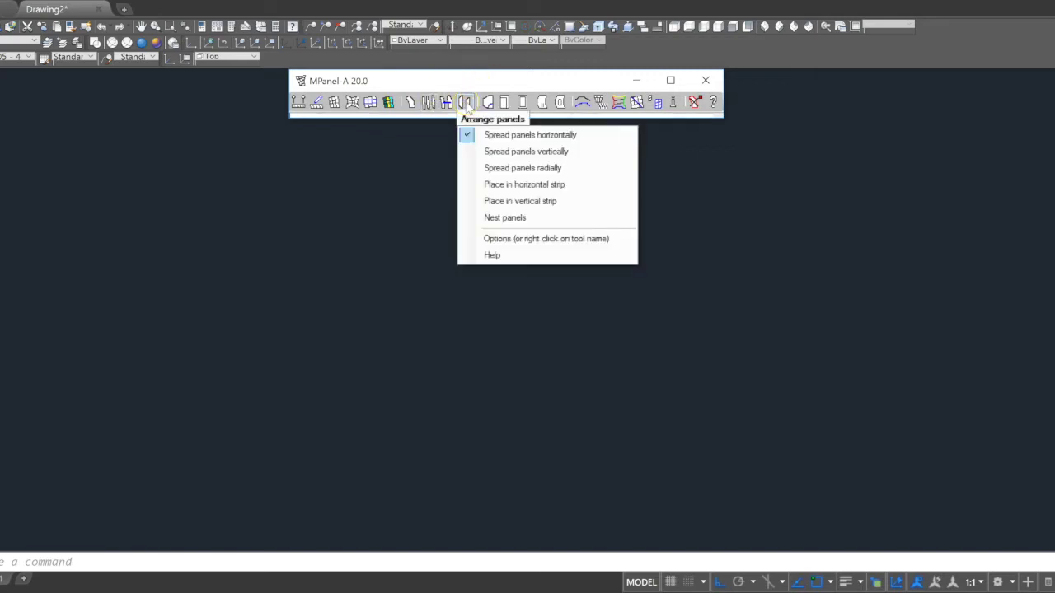
pyautogui.click(504, 103)
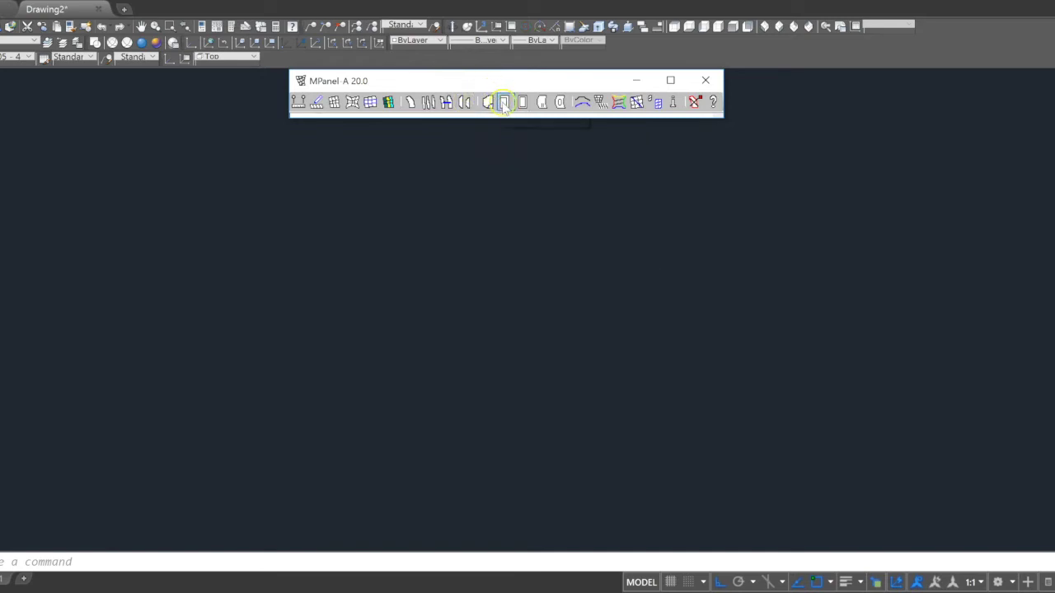
pyautogui.click(523, 103)
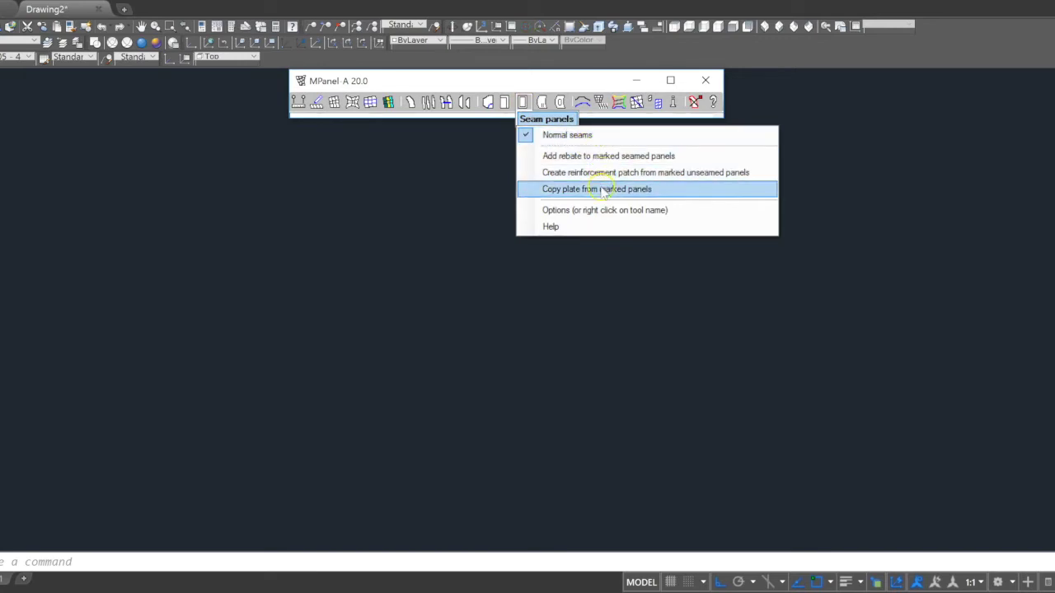
pyautogui.moveTo(543, 105)
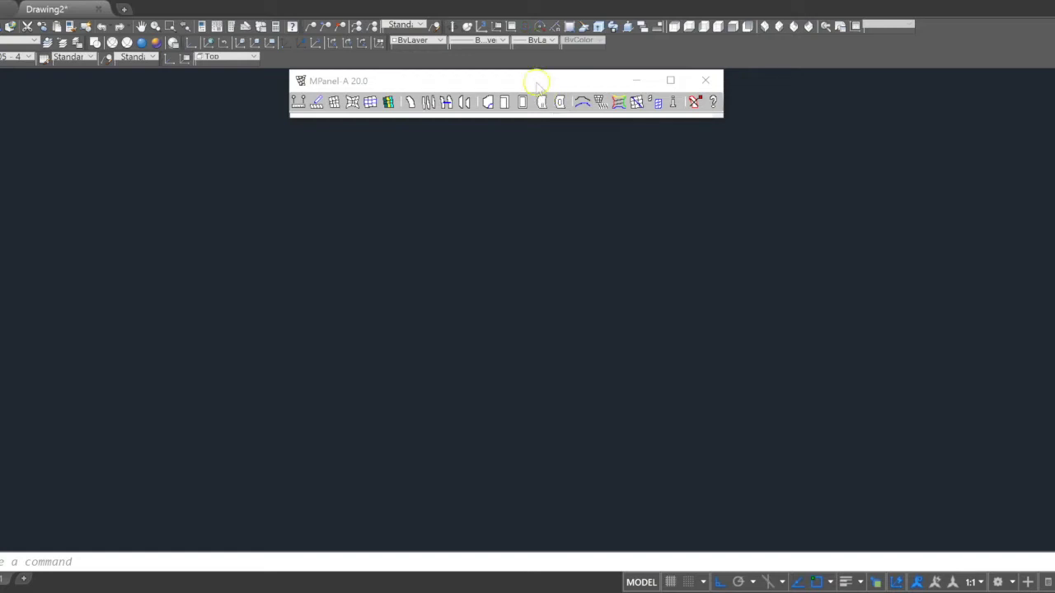
# - Open the Draw 4 sided frame settings: sides 10198, diagonals 14142, heights 5500/3500 mm
pyautogui.click(297, 101)
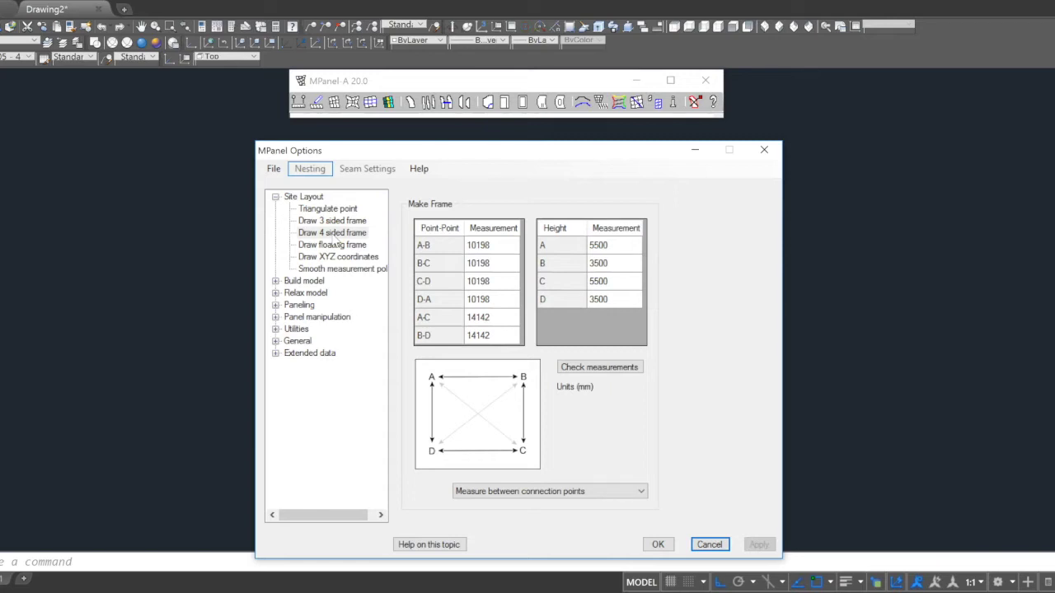
# - Check the Draw 4 sided frame measurements, get a 0.0% error, and apply them
pyautogui.click(335, 234)
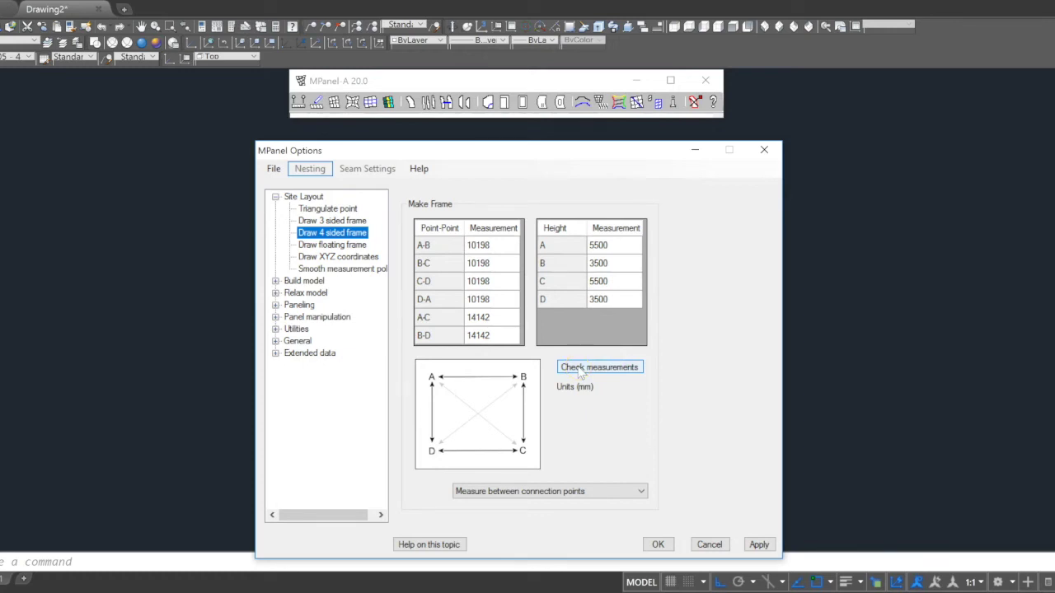
pyautogui.click(581, 369)
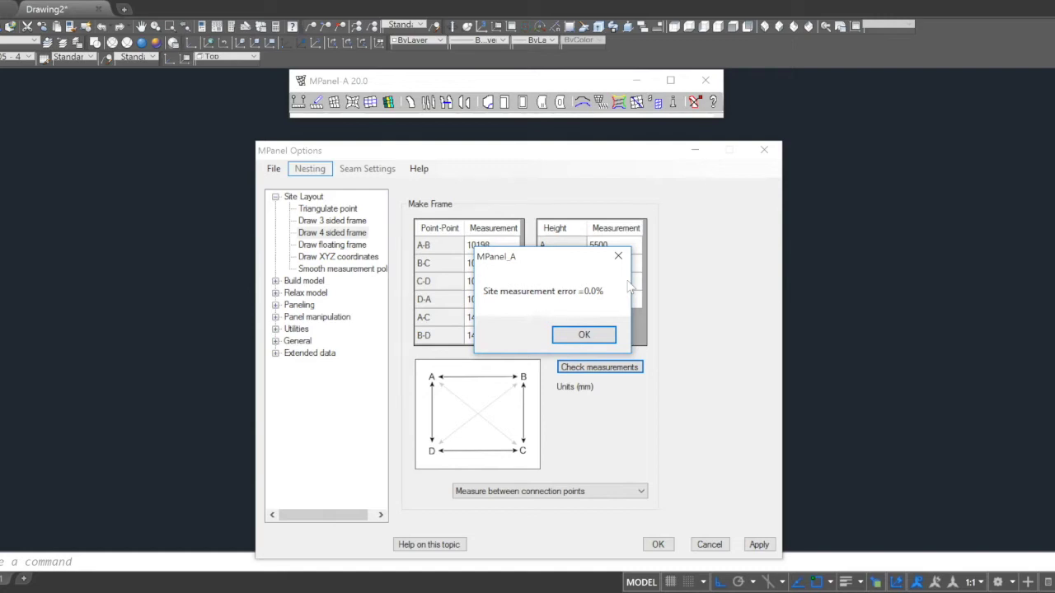
pyautogui.click(587, 338)
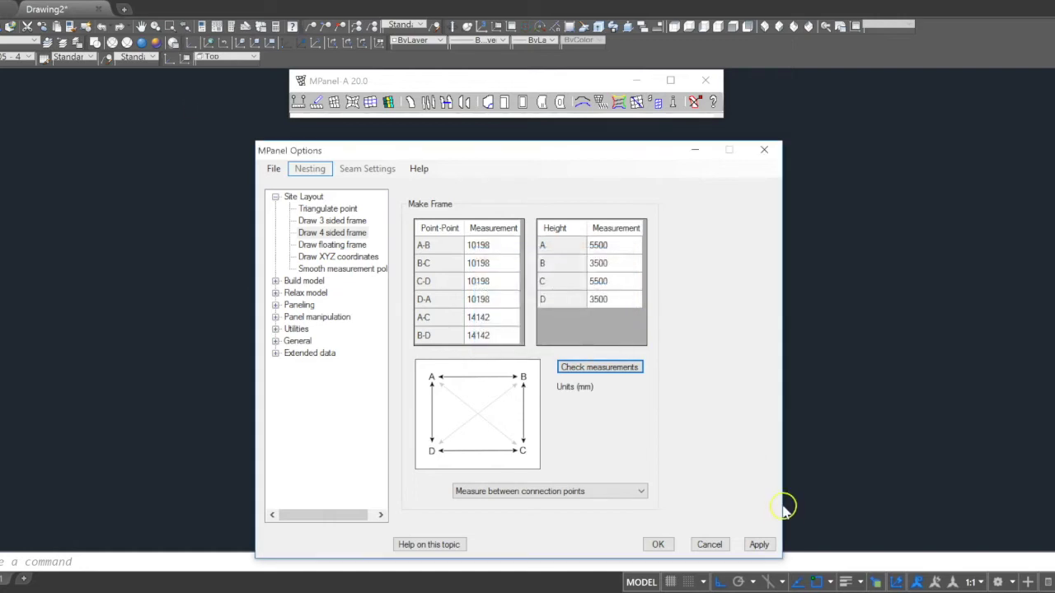
pyautogui.click(759, 546)
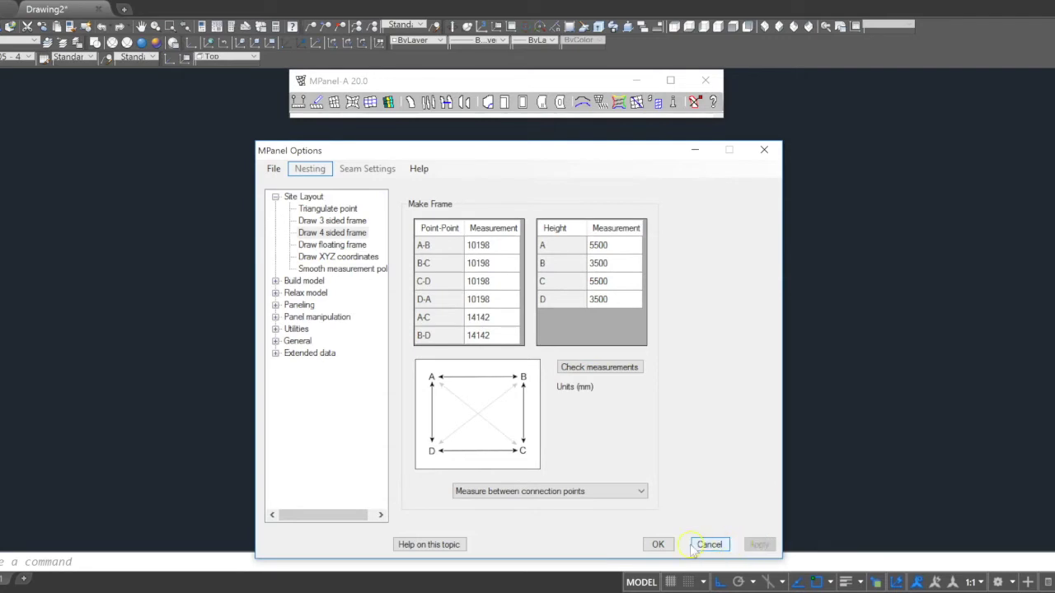
# - Insert the measured four-sided frame at a picked point in Drawing2
pyautogui.click(657, 545)
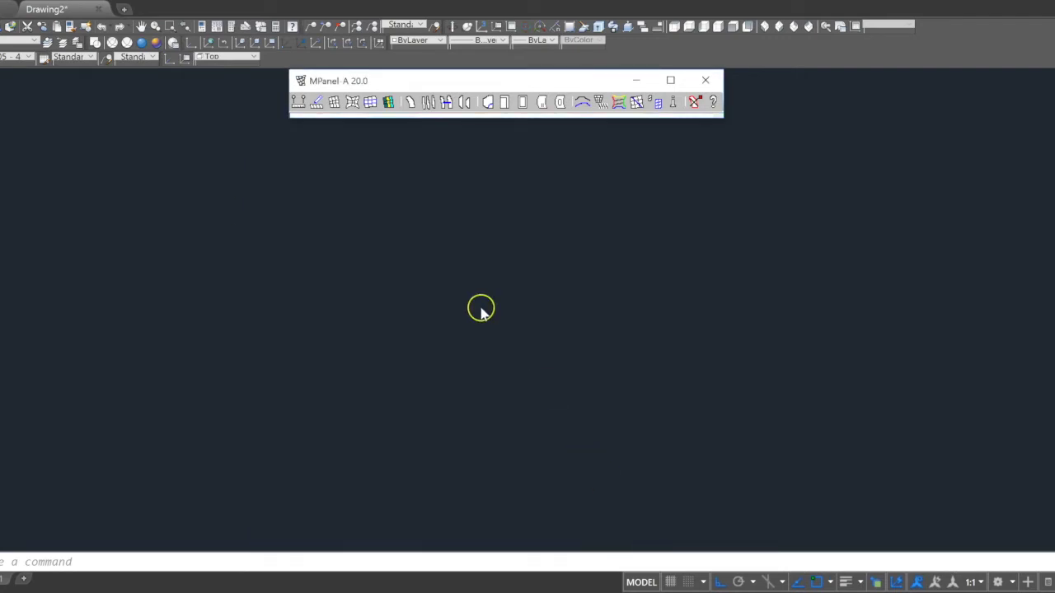
pyautogui.click(293, 100)
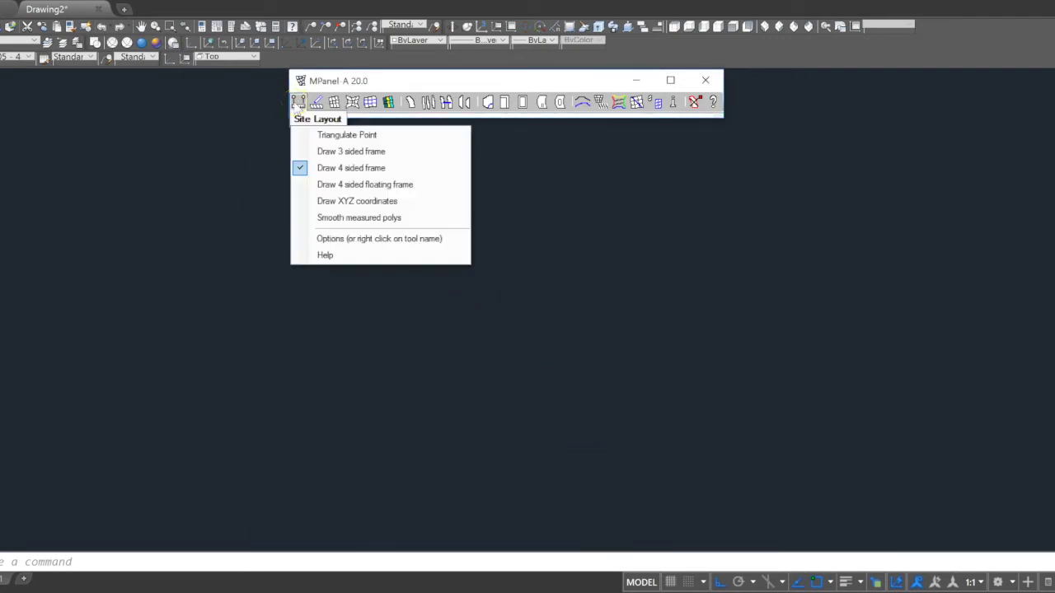
pyautogui.click(295, 137)
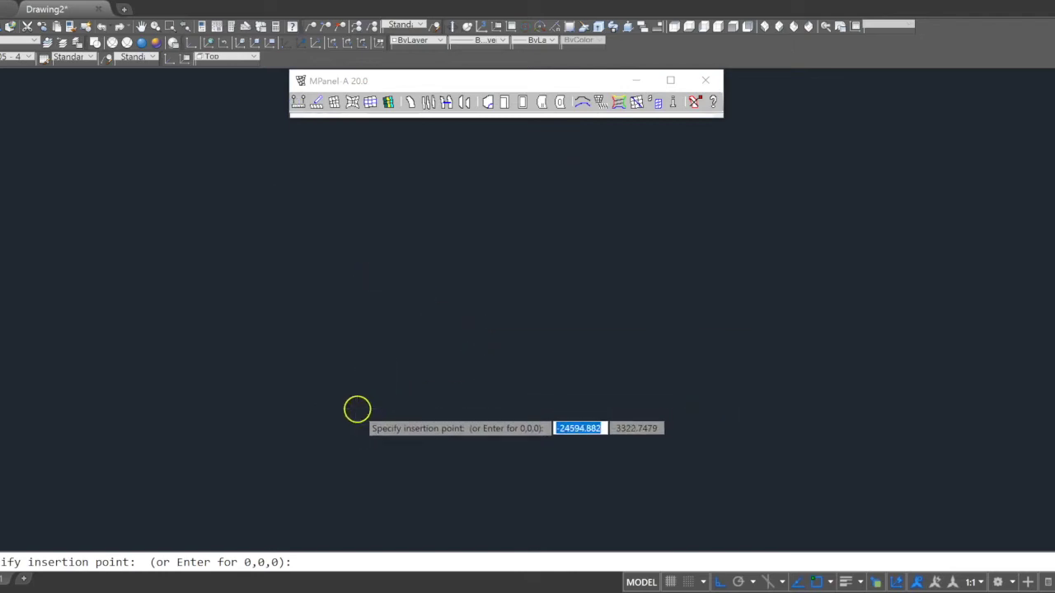
pyautogui.click(357, 409)
# - Orbit the view to inspect the frame's alternating high and low corners
pyautogui.scroll(-2, 470, 313)
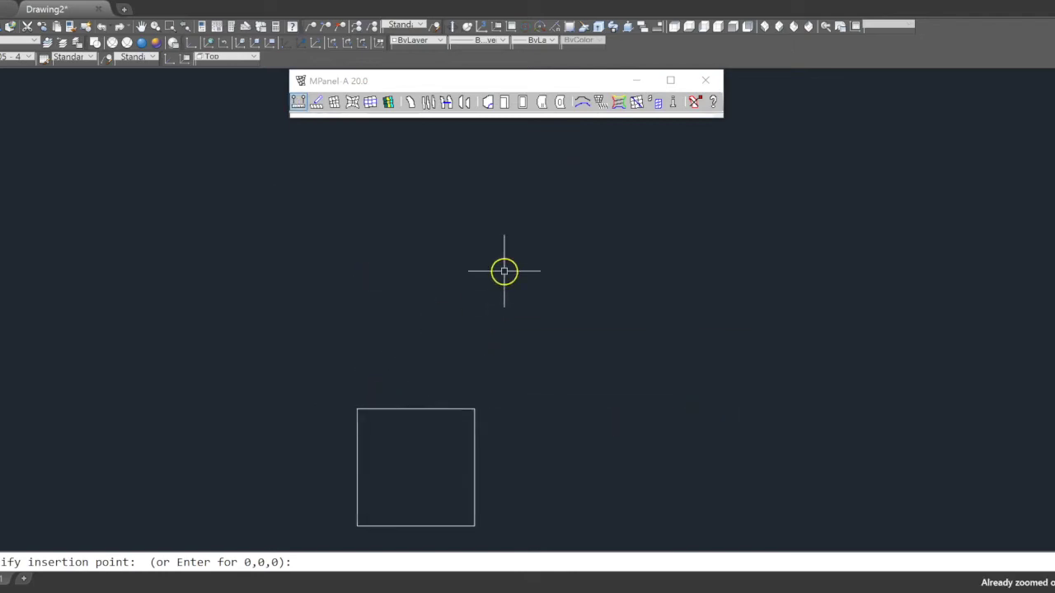
pyautogui.scroll(3, 335, 544)
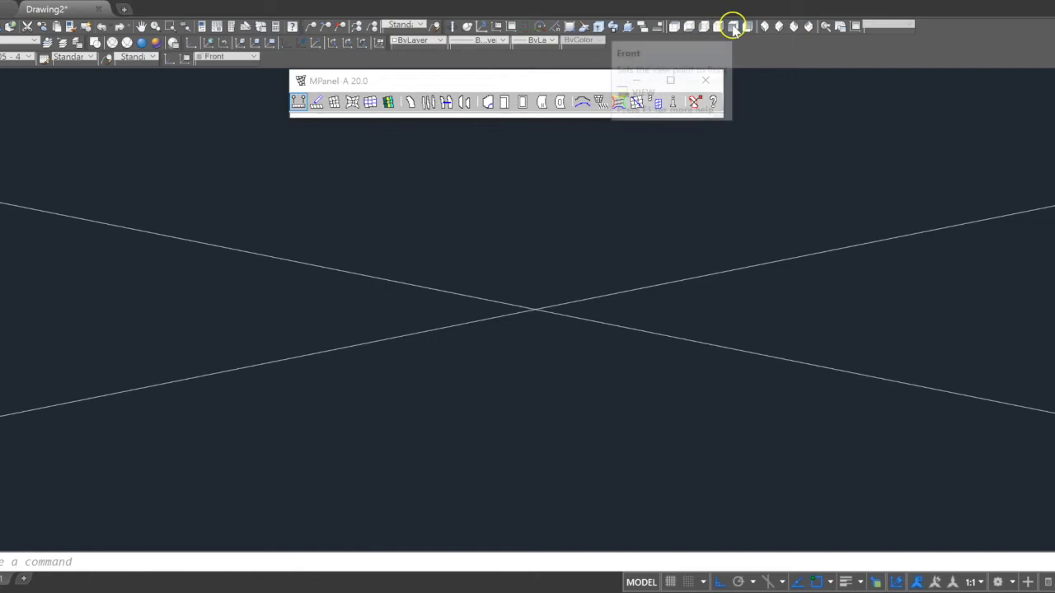
pyautogui.scroll(-3, 483, 429)
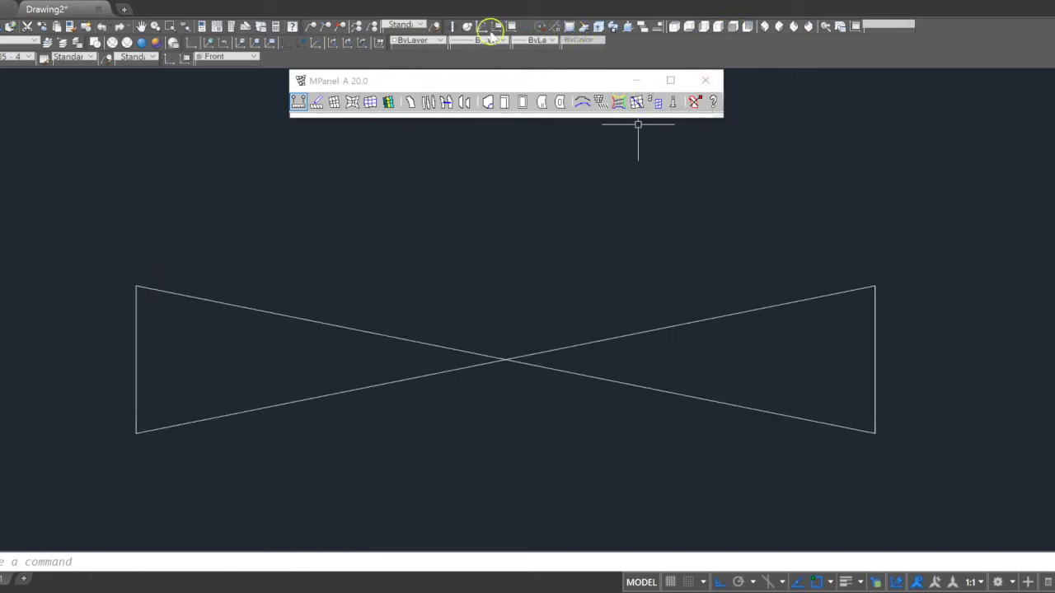
pyautogui.click(466, 25)
pyautogui.moveTo(371, 363); pyautogui.dragTo(405, 407)
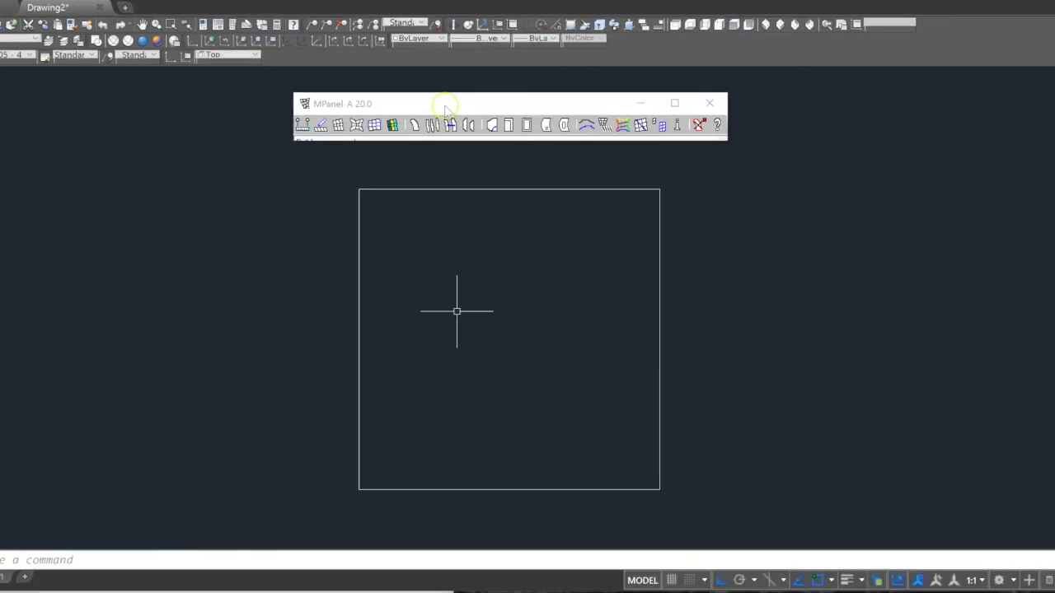
pyautogui.click(321, 126)
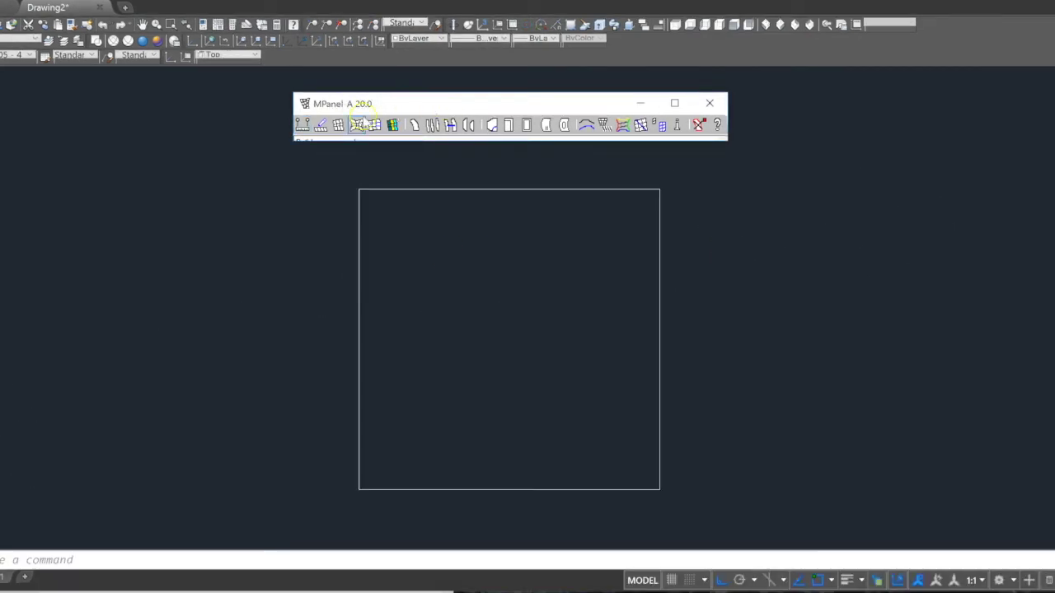
pyautogui.rightClick(320, 125)
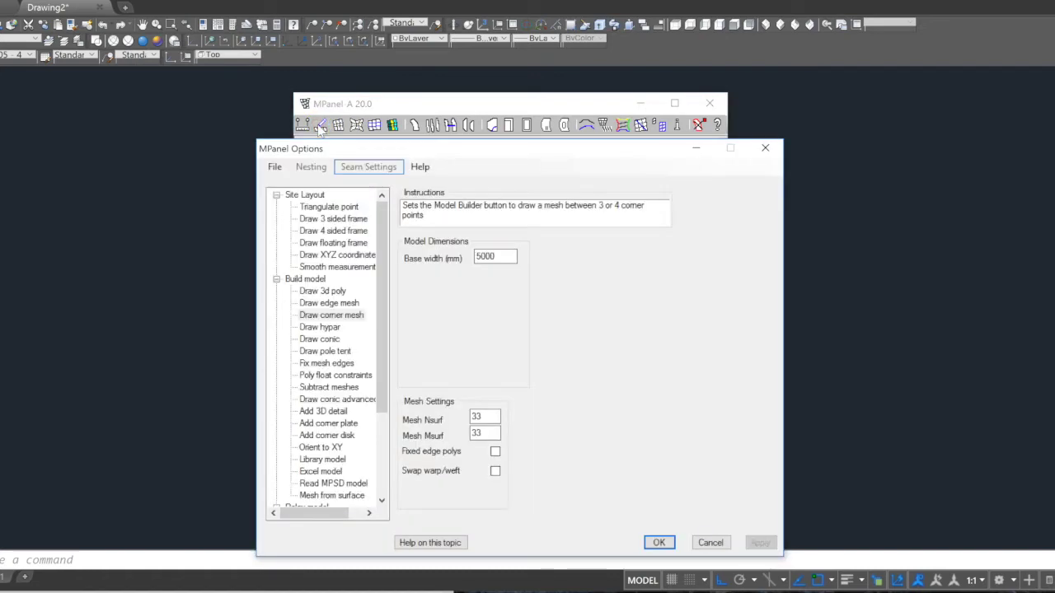
pyautogui.click(321, 129)
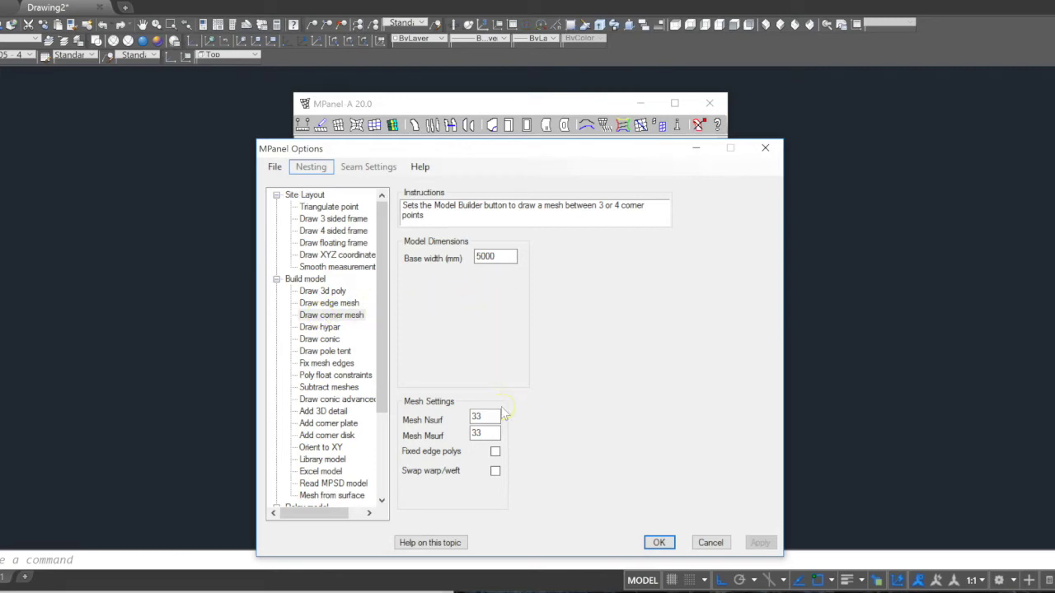
pyautogui.click(489, 418)
pyautogui.click(658, 542)
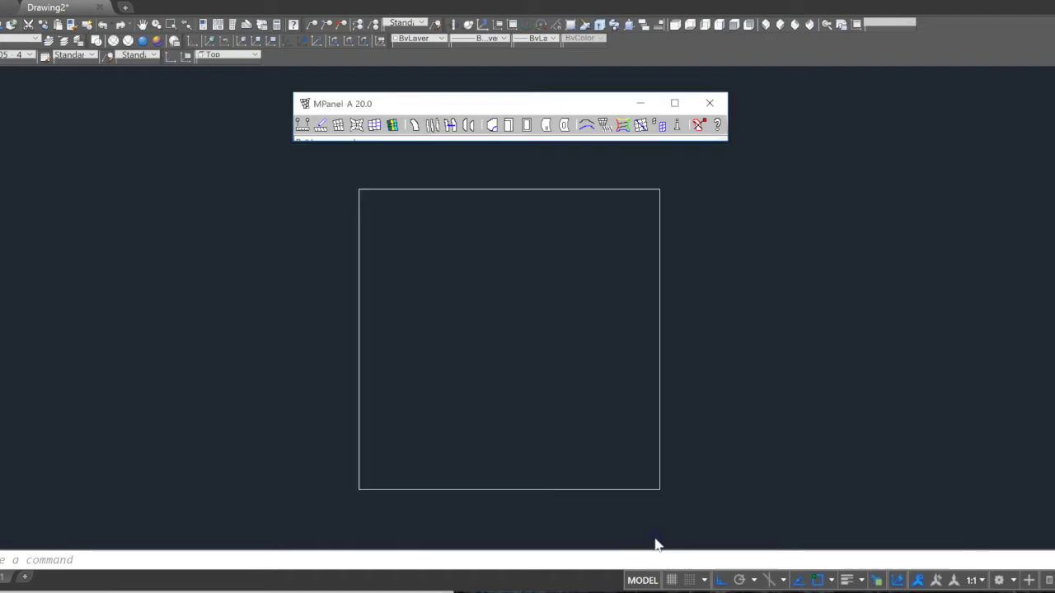
# - Draw a square corner mesh from the frame's four corners and end the command
pyautogui.click(321, 125)
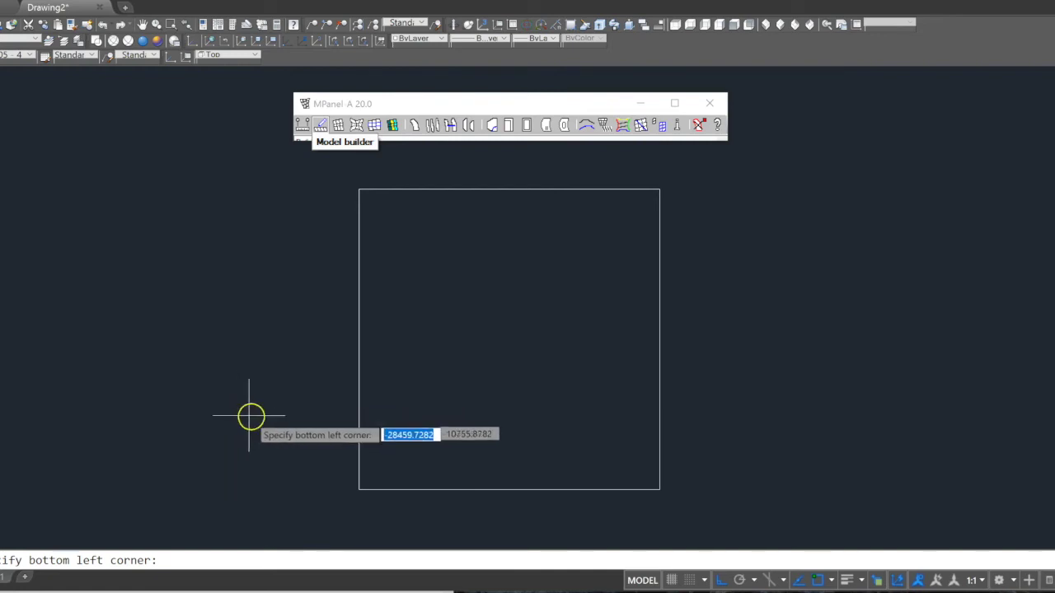
pyautogui.click(361, 455)
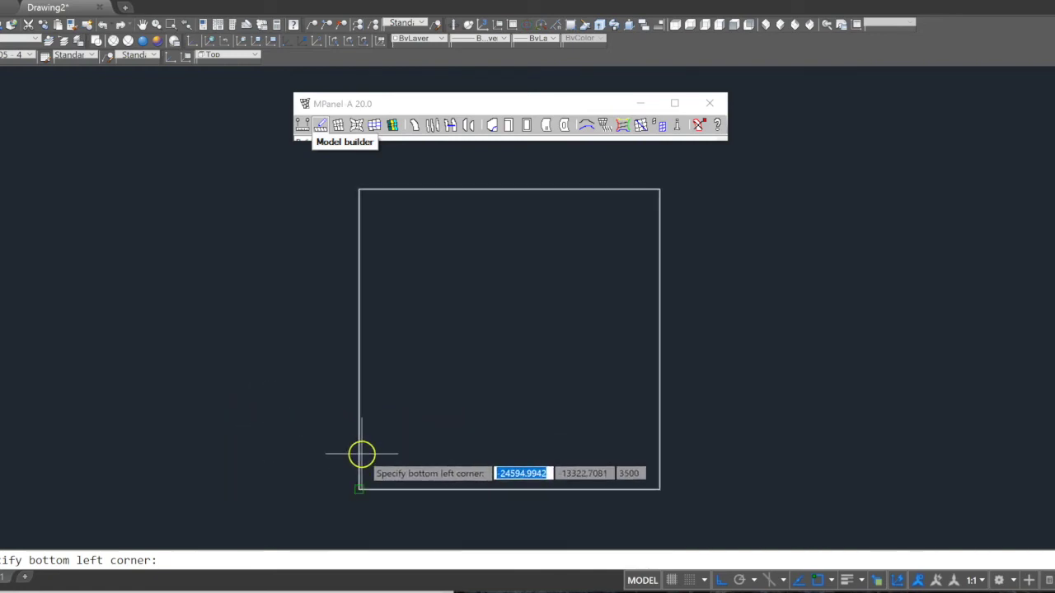
pyautogui.click(662, 436)
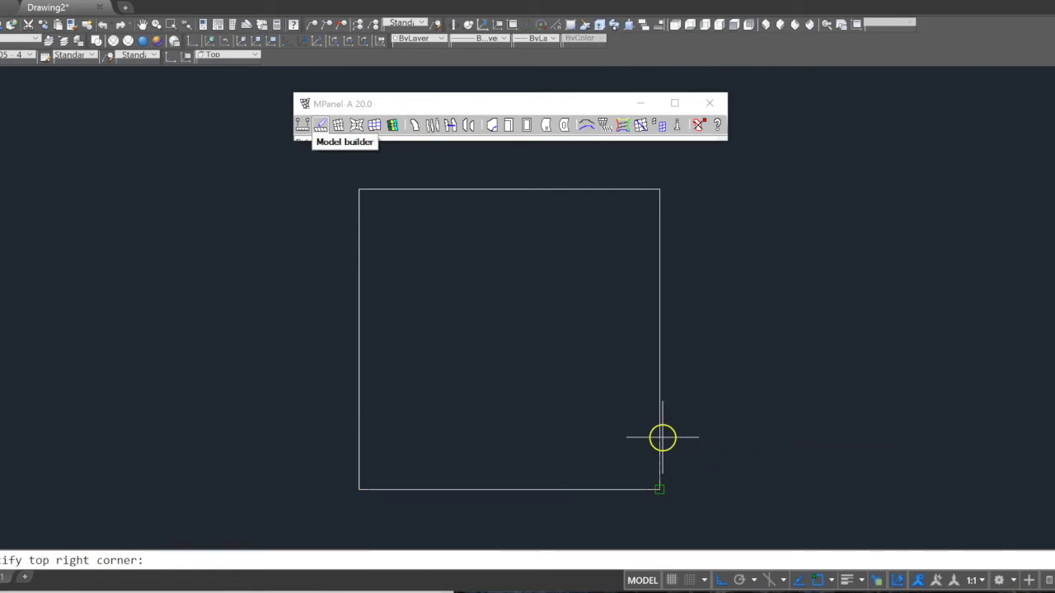
pyautogui.click(661, 220)
pyautogui.click(395, 188)
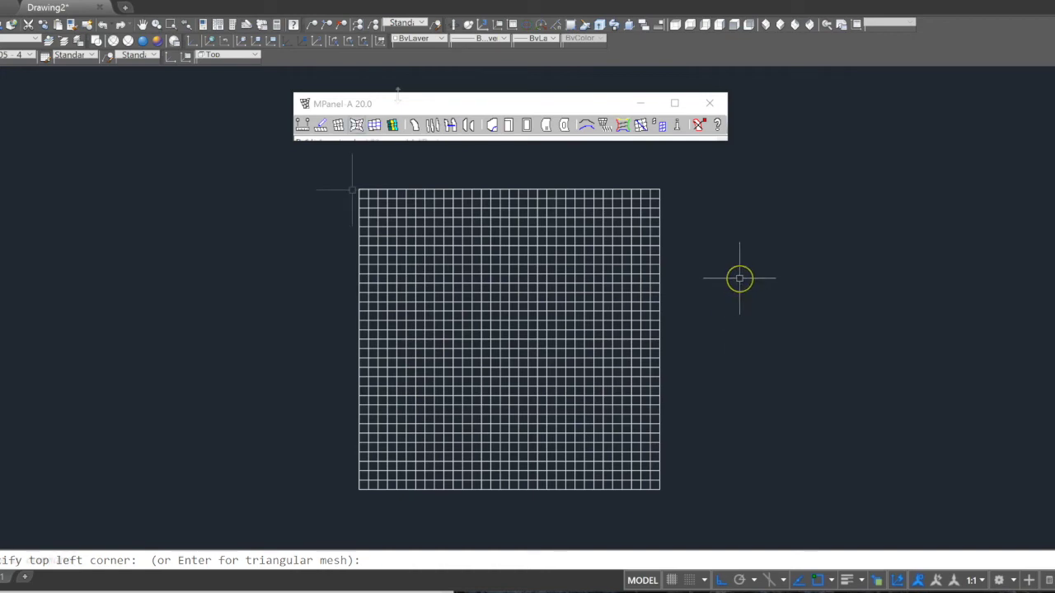
pyautogui.press('Escape')
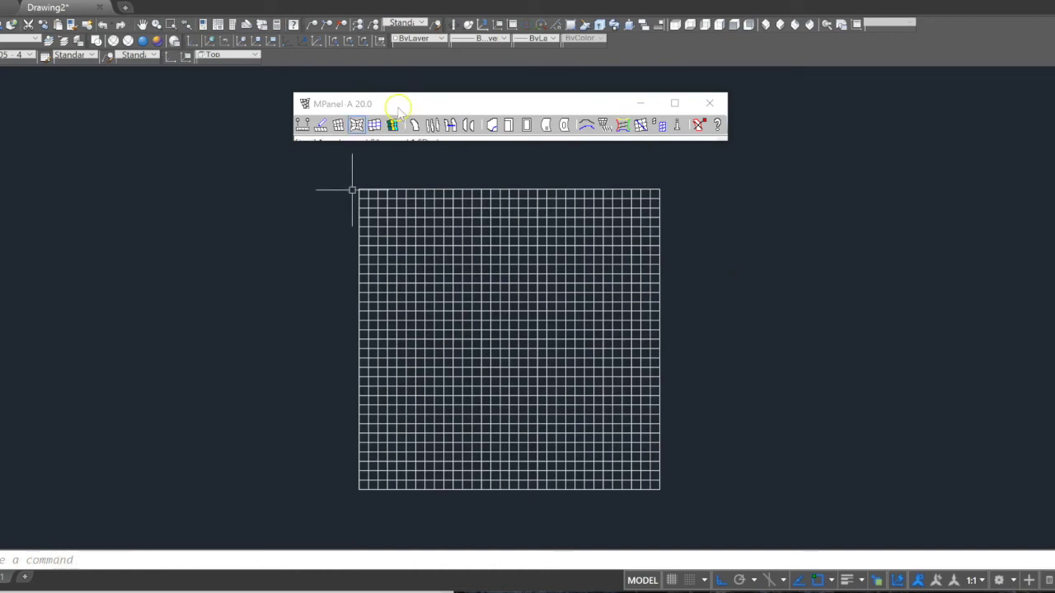
# - Enter cable tension ratio 1.6 for Top, Bottom, Left and Right in Relax model
pyautogui.click(356, 124)
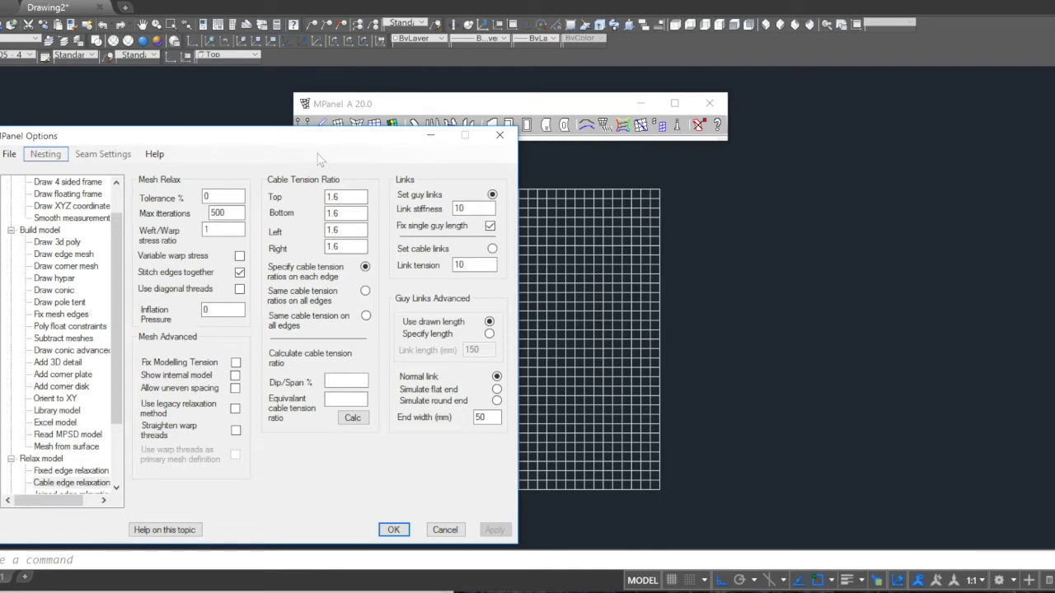
pyautogui.click(351, 245)
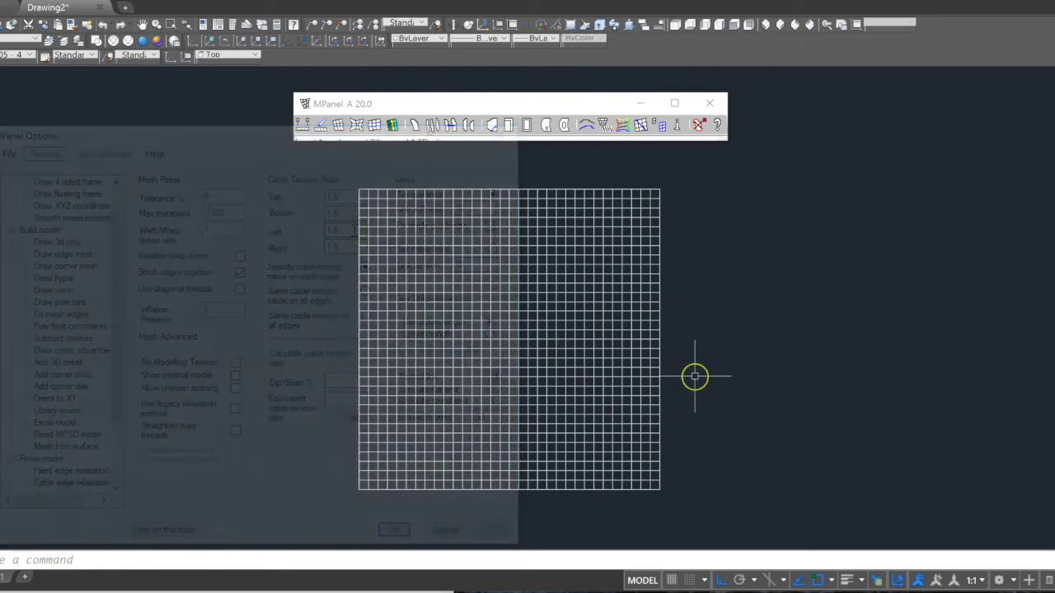
# - Window-select the square grid and relax it with inward-curving cable edges
pyautogui.click(695, 375)
pyautogui.click(507, 305)
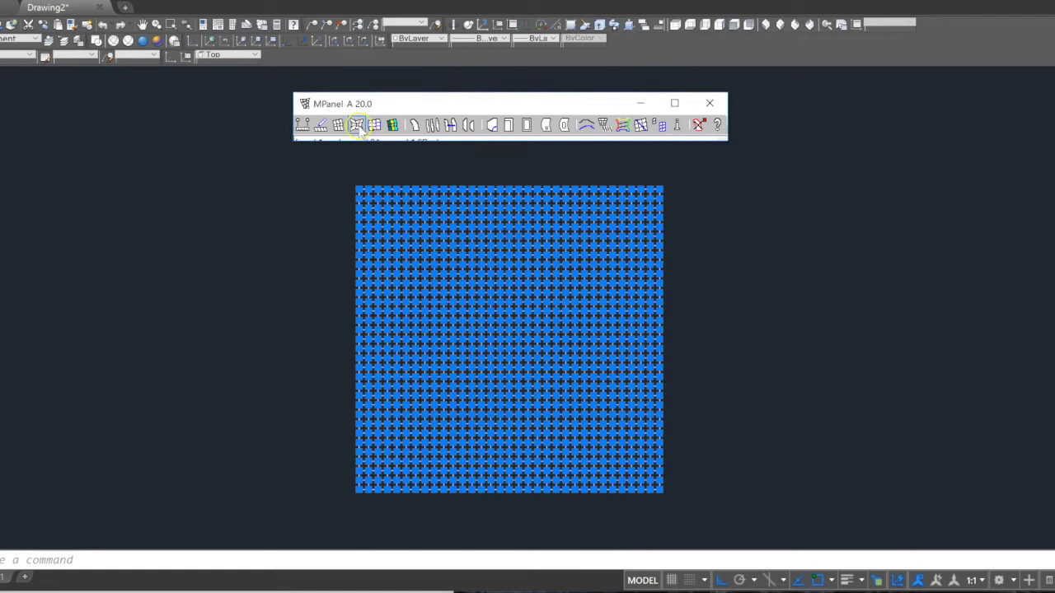
pyautogui.rightClick(356, 125)
pyautogui.click(356, 127)
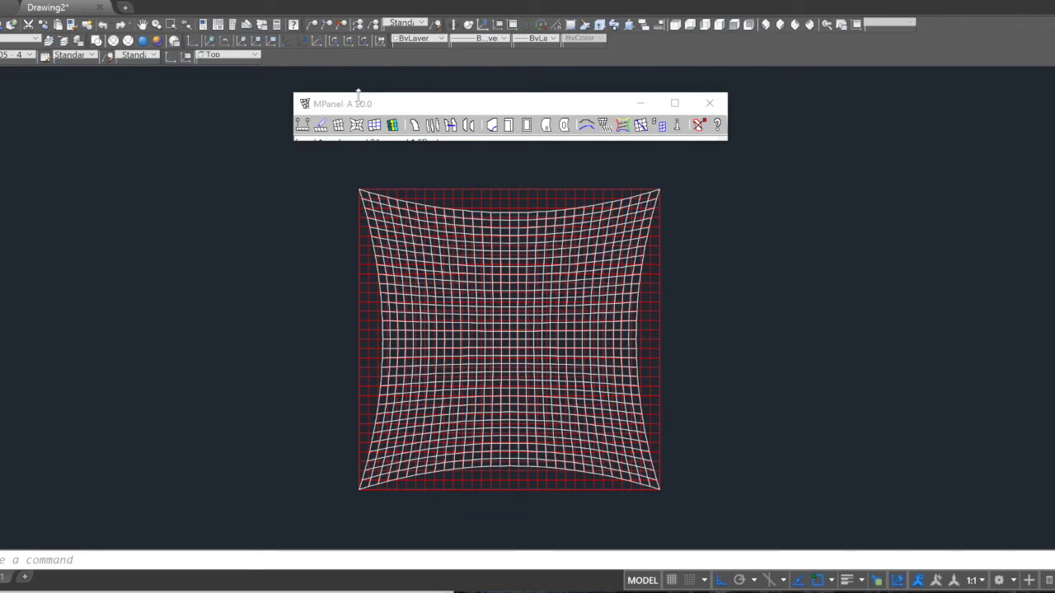
# - Erase the red original grid and orbit to view the hypar's saddle shape
pyautogui.click(373, 104)
pyautogui.click(699, 124)
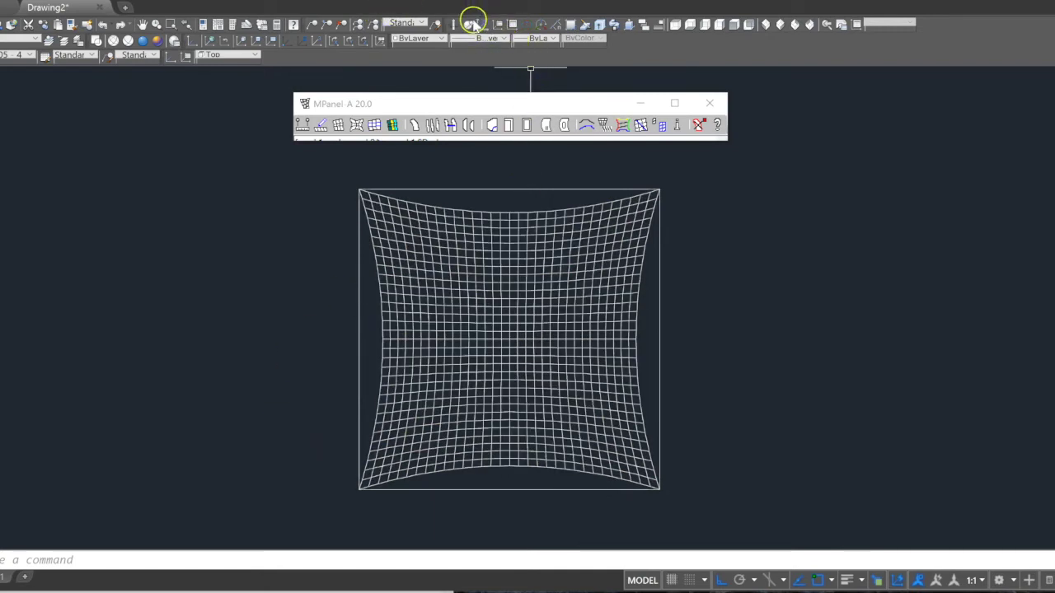
pyautogui.click(475, 26)
pyautogui.moveTo(481, 478); pyautogui.dragTo(546, 299)
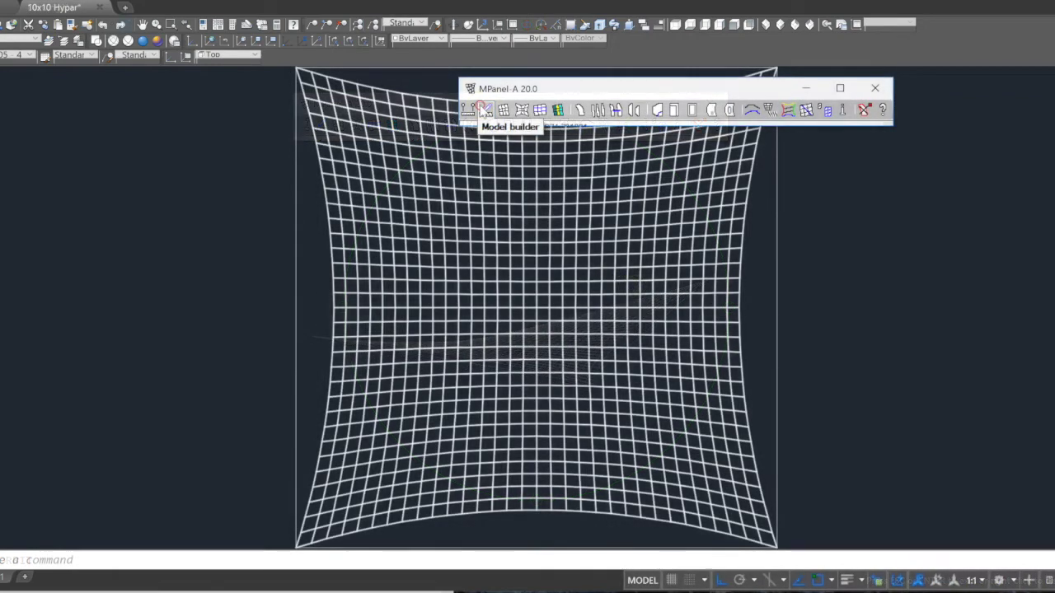
# - Accept 425 mm radius clamp plate settings and add plates to the mesh's four corners
pyautogui.click(485, 110)
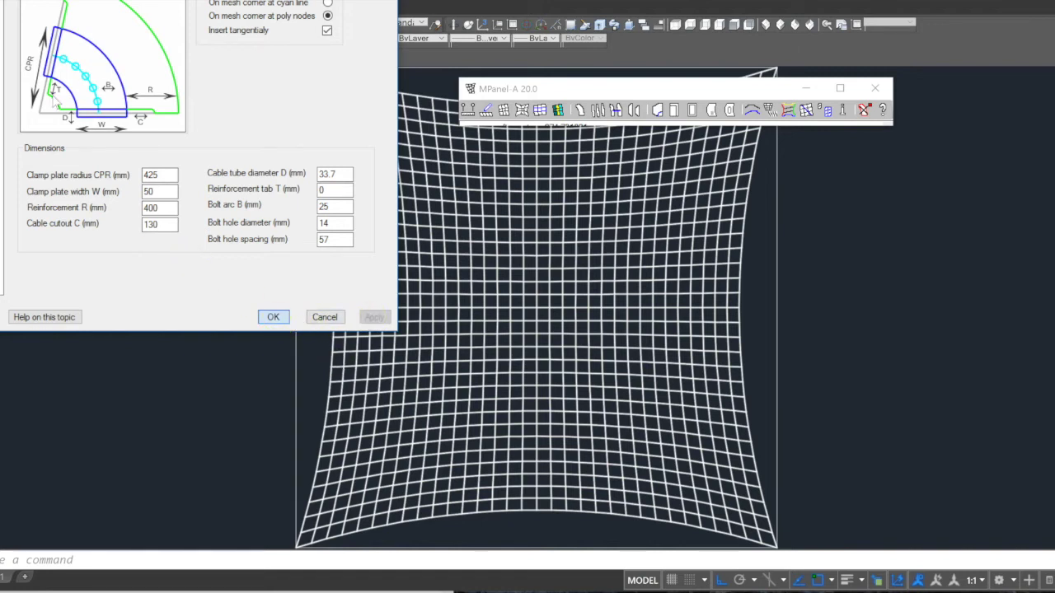
pyautogui.click(273, 317)
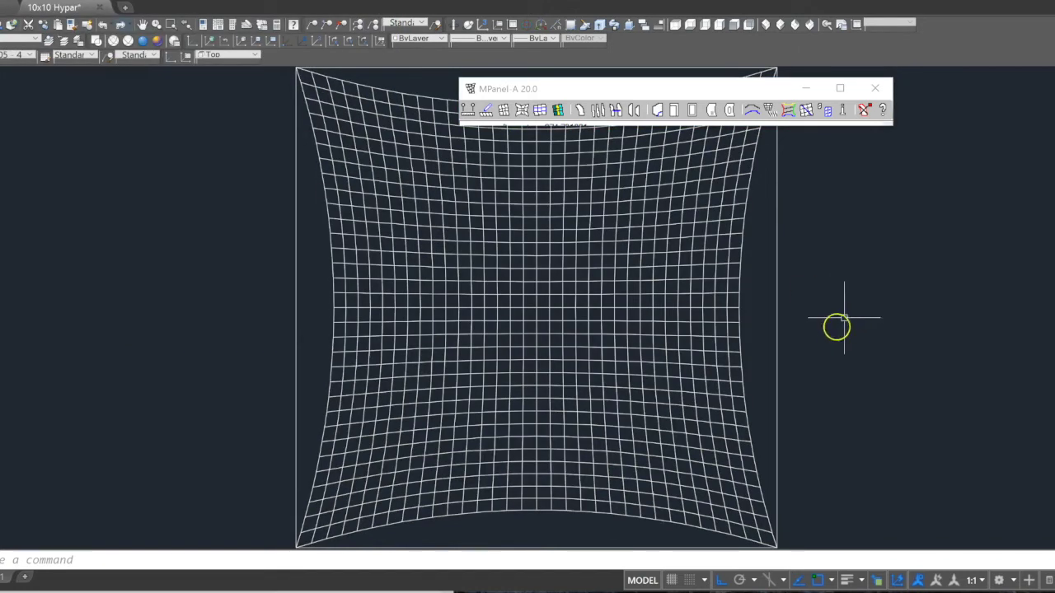
pyautogui.click(832, 328)
pyautogui.click(634, 239)
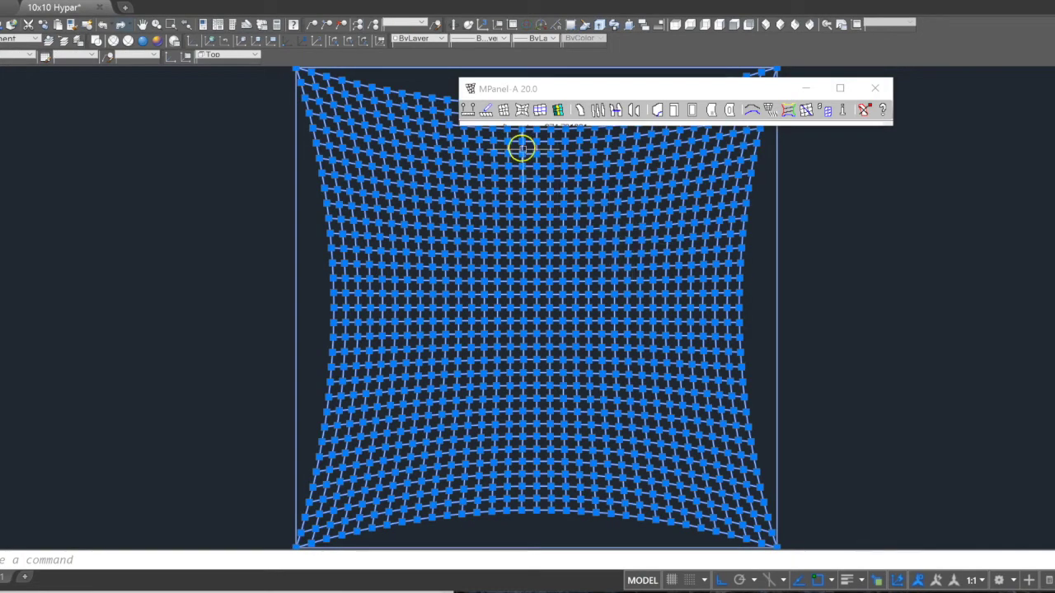
pyautogui.click(486, 110)
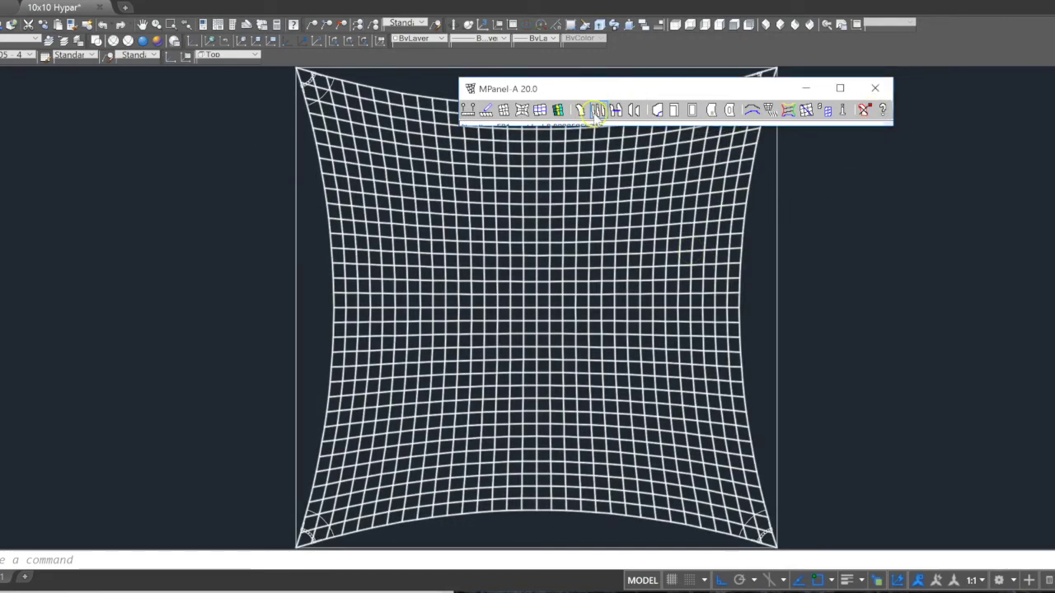
# - Panel the relaxed mesh into four numbered panels and remove the red grid lines
pyautogui.rightClick(597, 110)
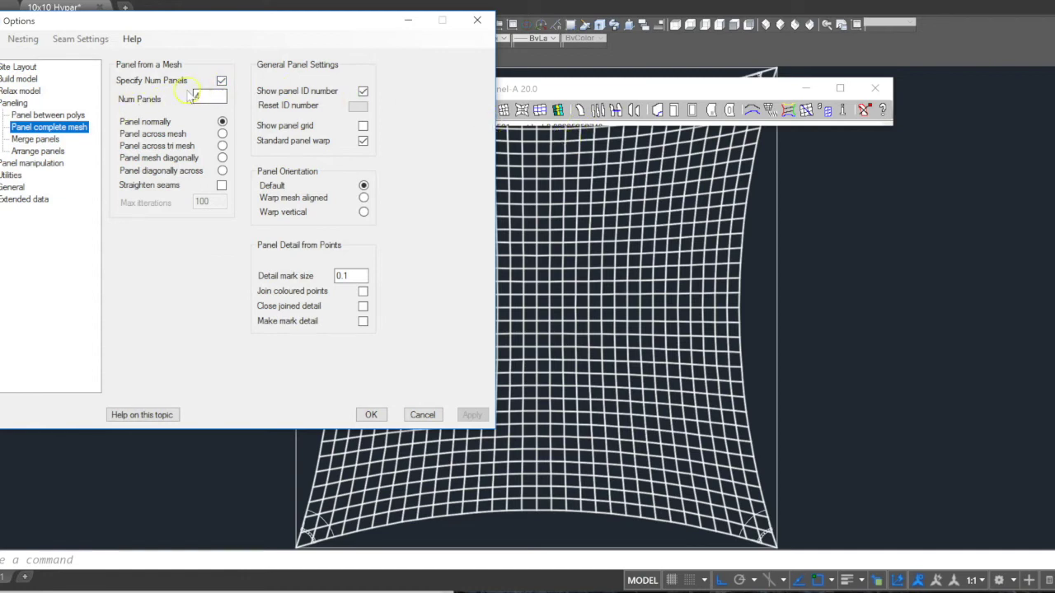
pyautogui.scroll(-3, 900, 300)
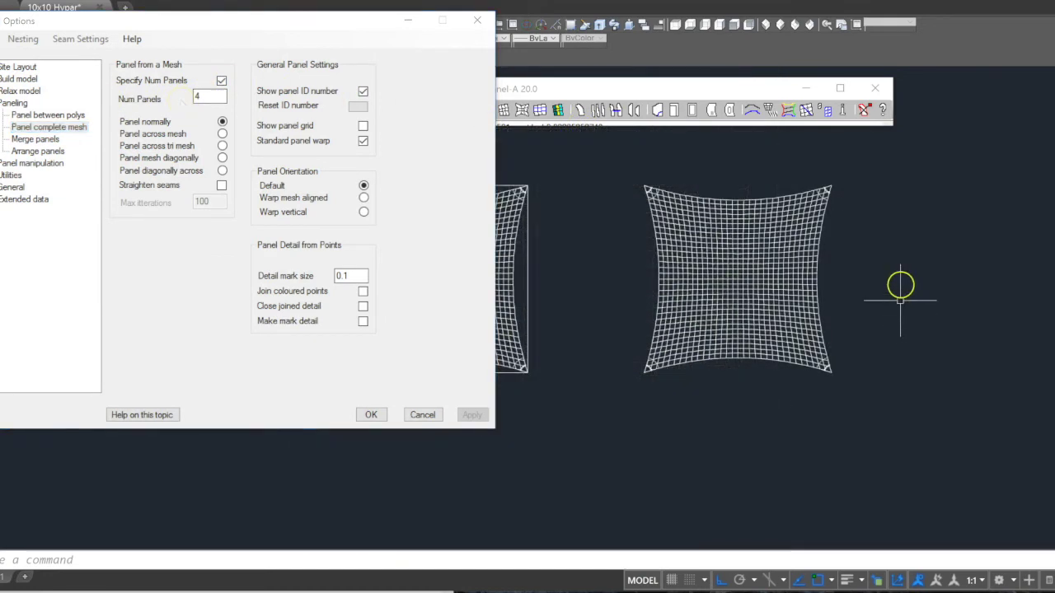
pyautogui.click(599, 180)
pyautogui.click(907, 457)
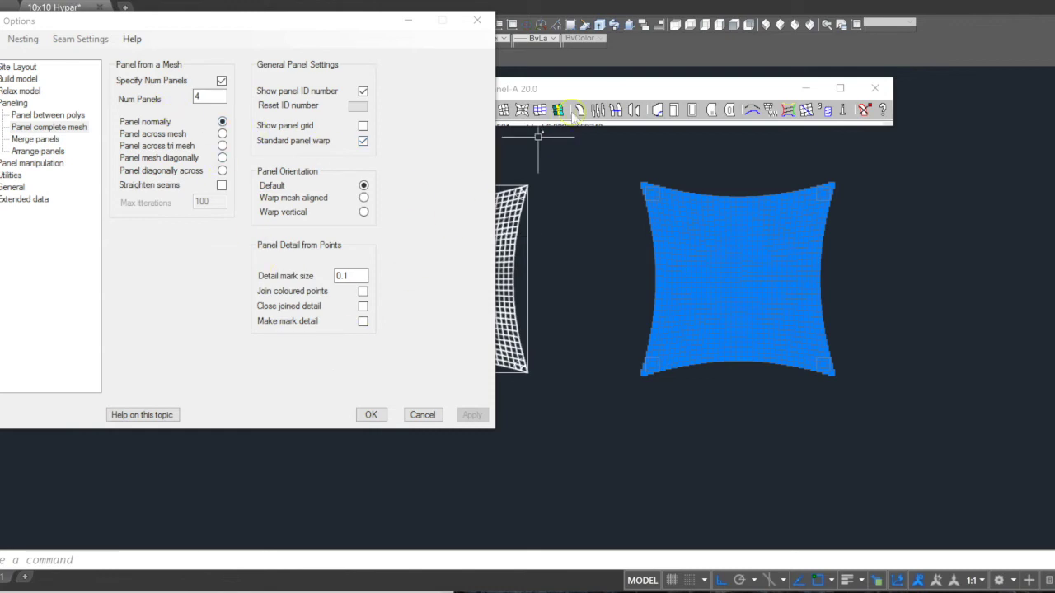
pyautogui.moveTo(608, 87); pyautogui.dragTo(689, 85)
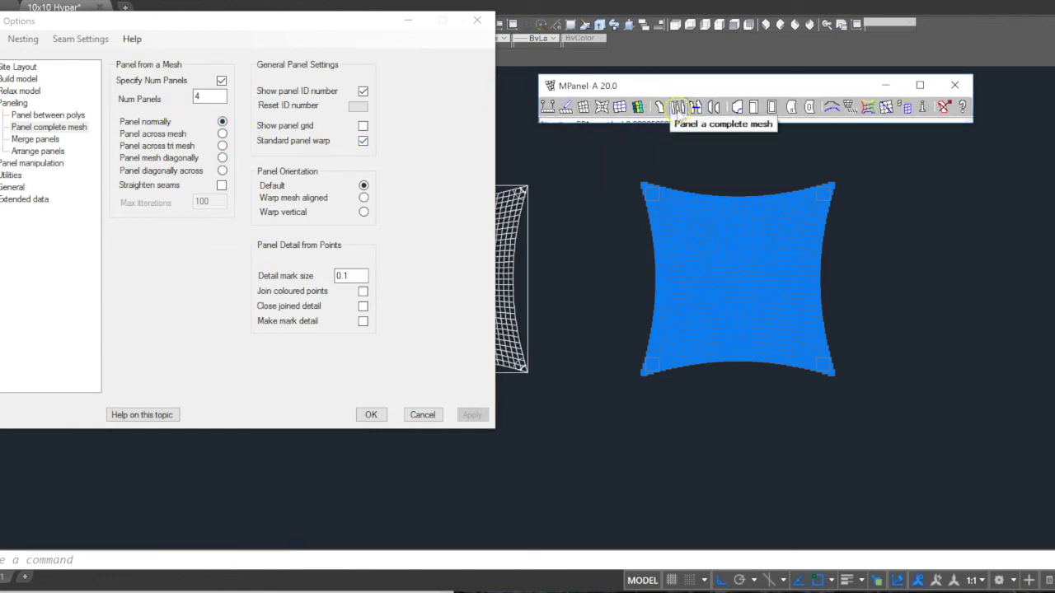
pyautogui.click(677, 107)
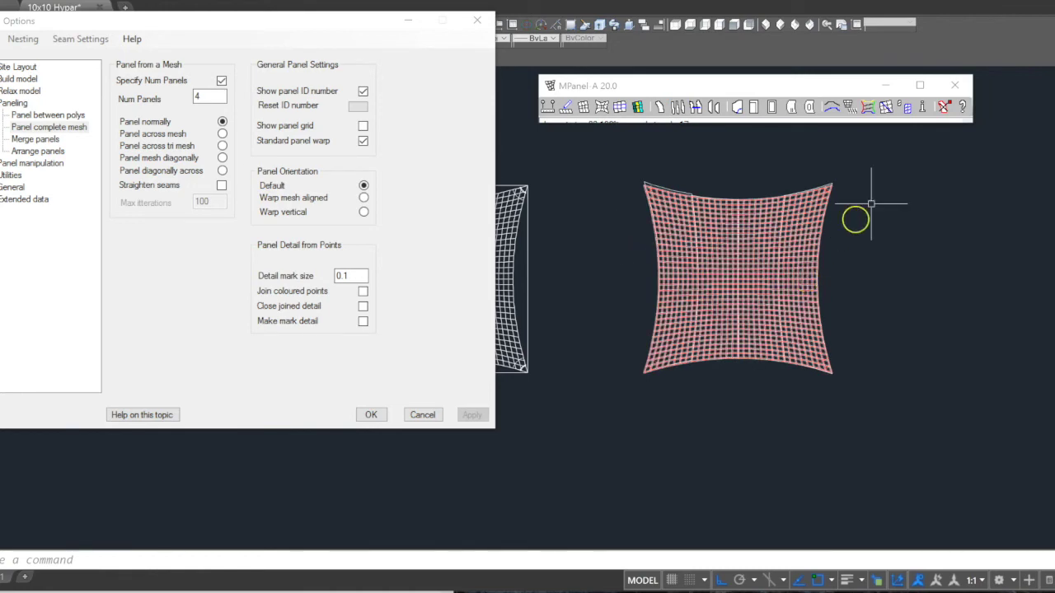
pyautogui.click(944, 107)
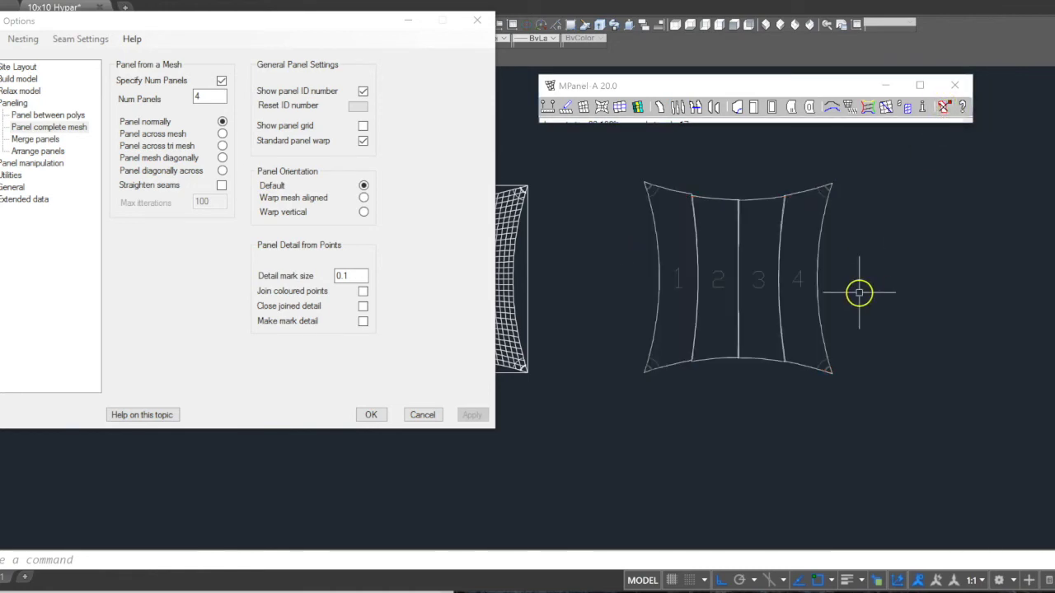
pyautogui.scroll(2, 680, 301)
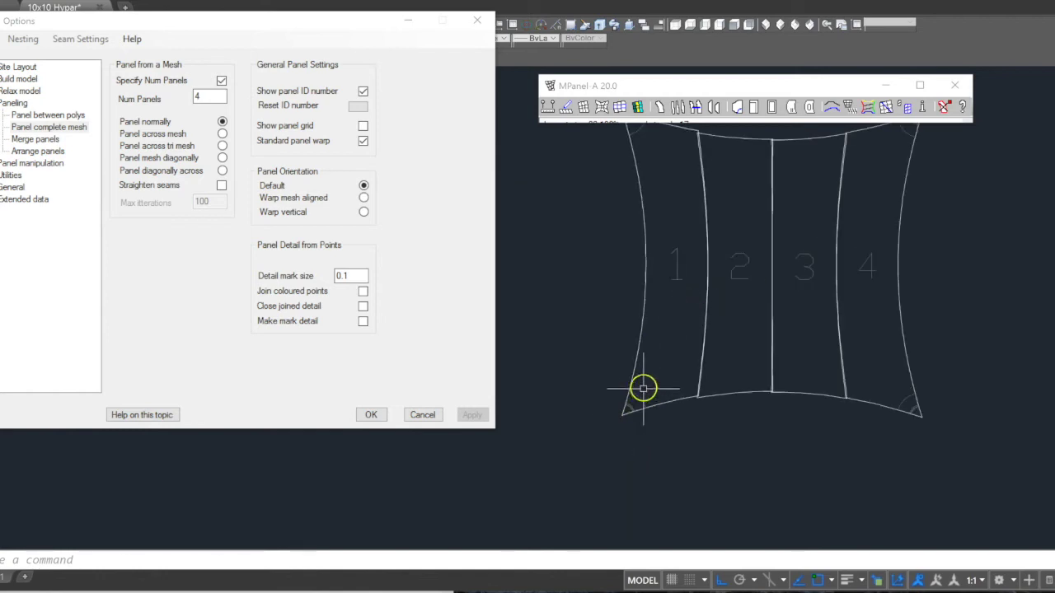
# - Spread copies of panels 1–4 out horizontally with 1500 mm spacing
pyautogui.click(7, 197)
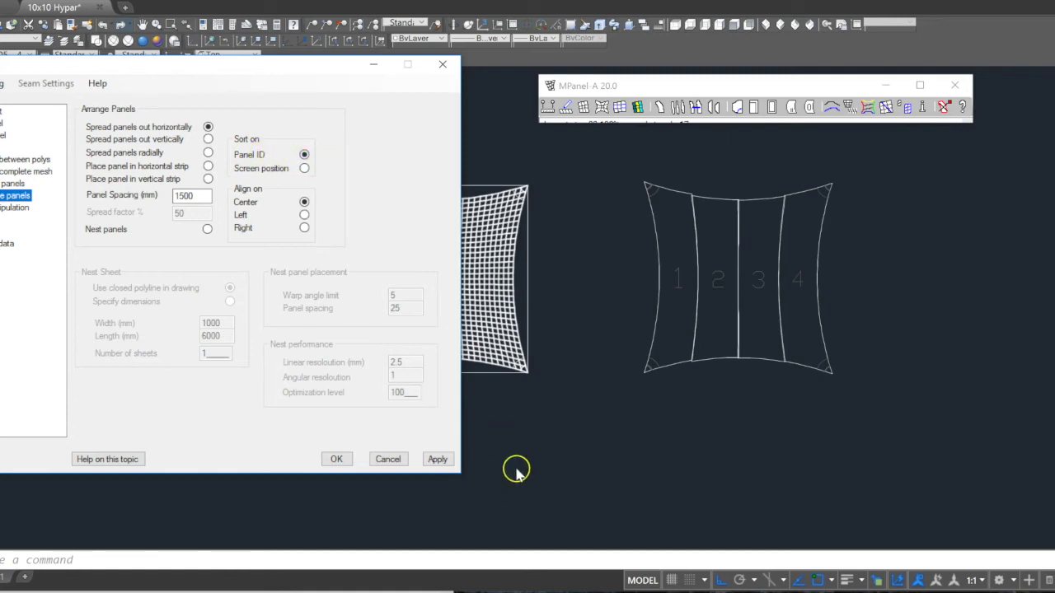
pyautogui.click(438, 460)
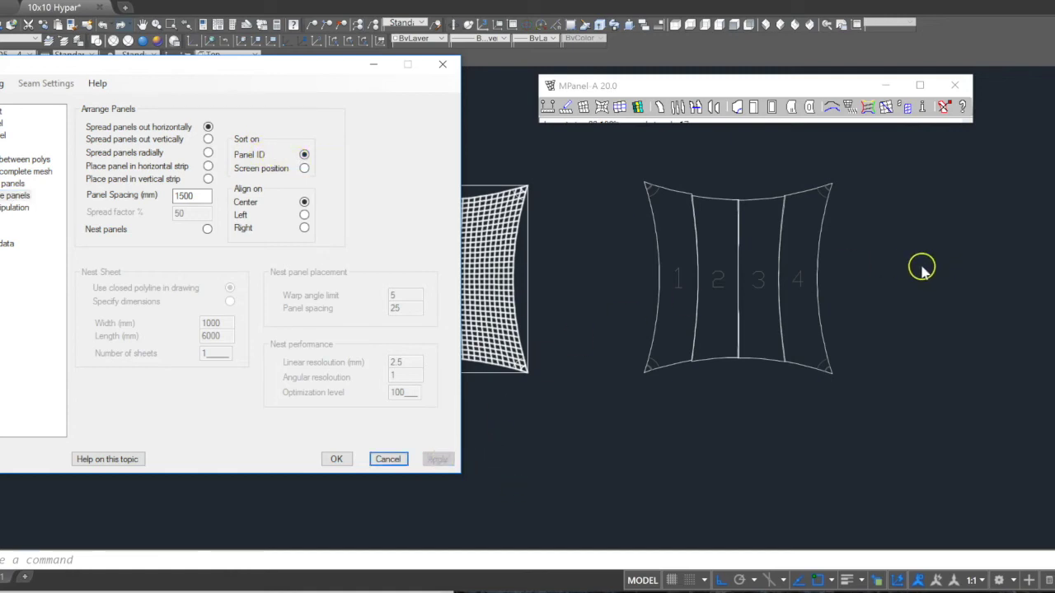
pyautogui.click(865, 313)
pyautogui.click(635, 262)
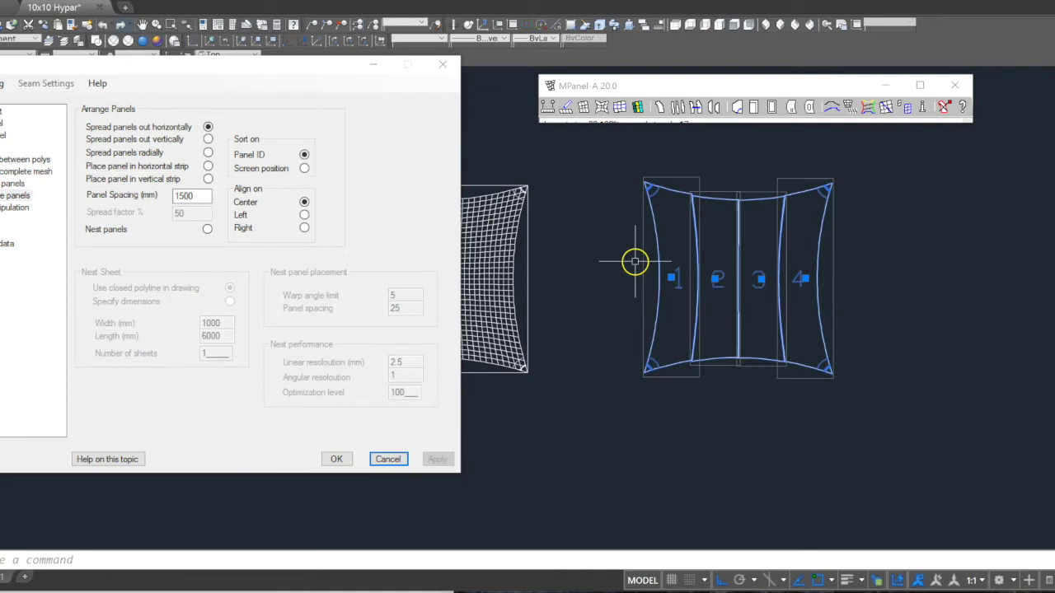
pyautogui.click(731, 76)
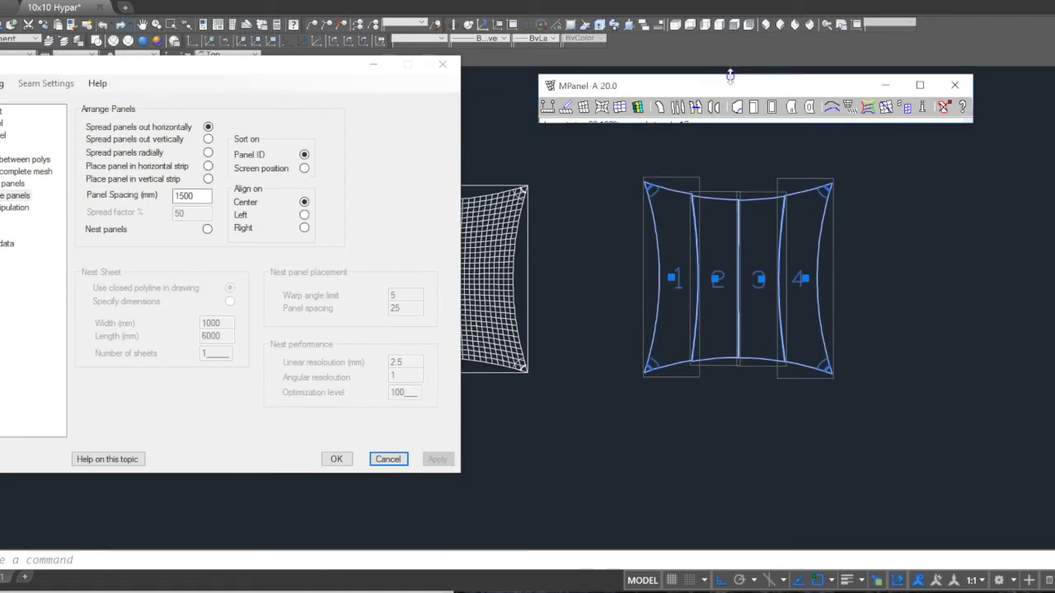
pyautogui.click(716, 107)
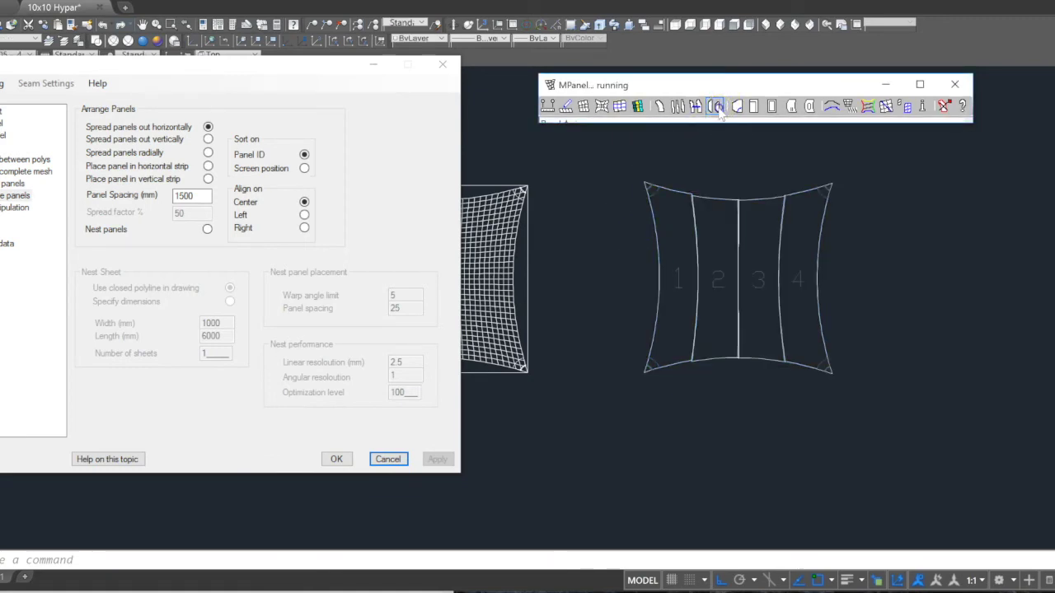
pyautogui.scroll(-3, 531, 237)
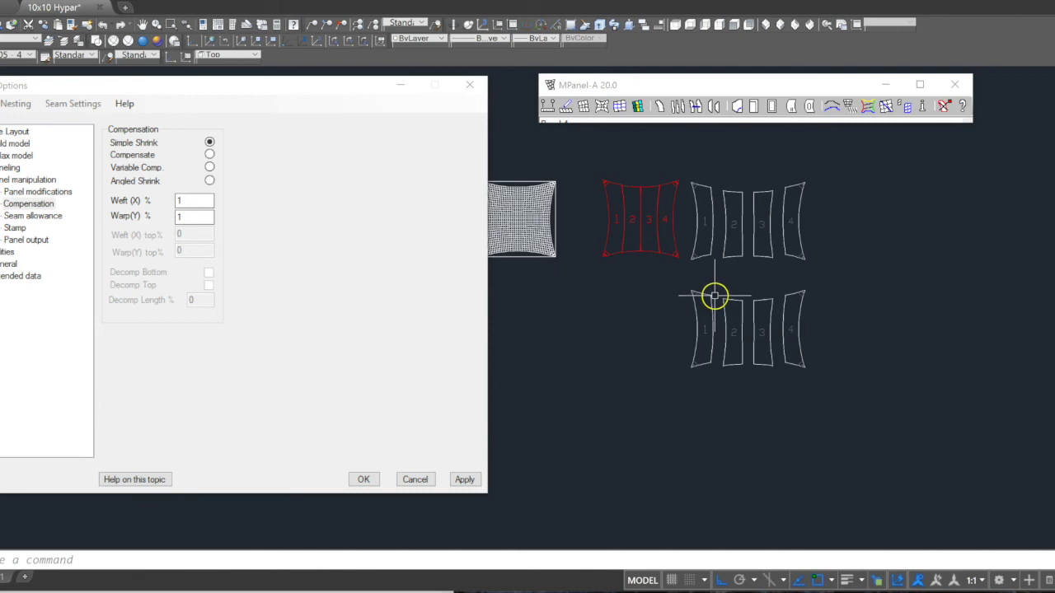
# - Seam the four lower panels with 1% simple shrink compensation, then clear their red marking
pyautogui.click(678, 269)
pyautogui.click(875, 410)
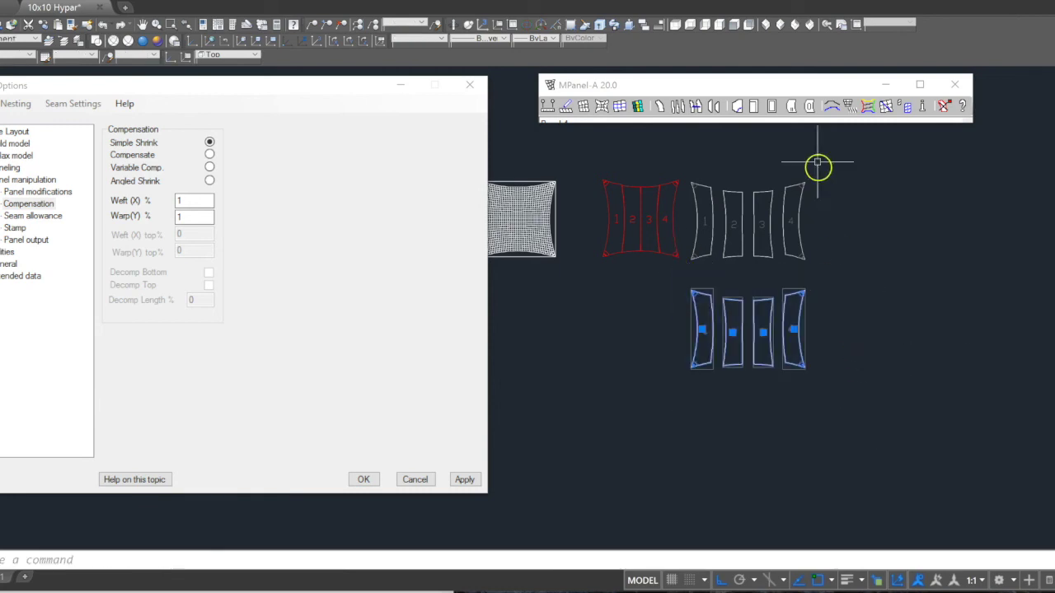
pyautogui.click(793, 83)
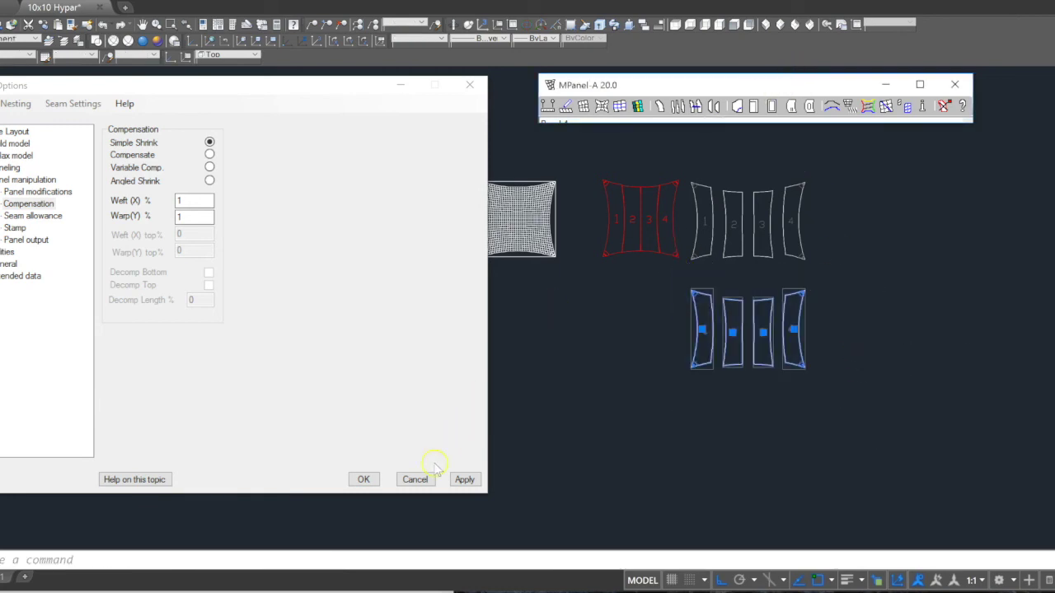
pyautogui.click(465, 480)
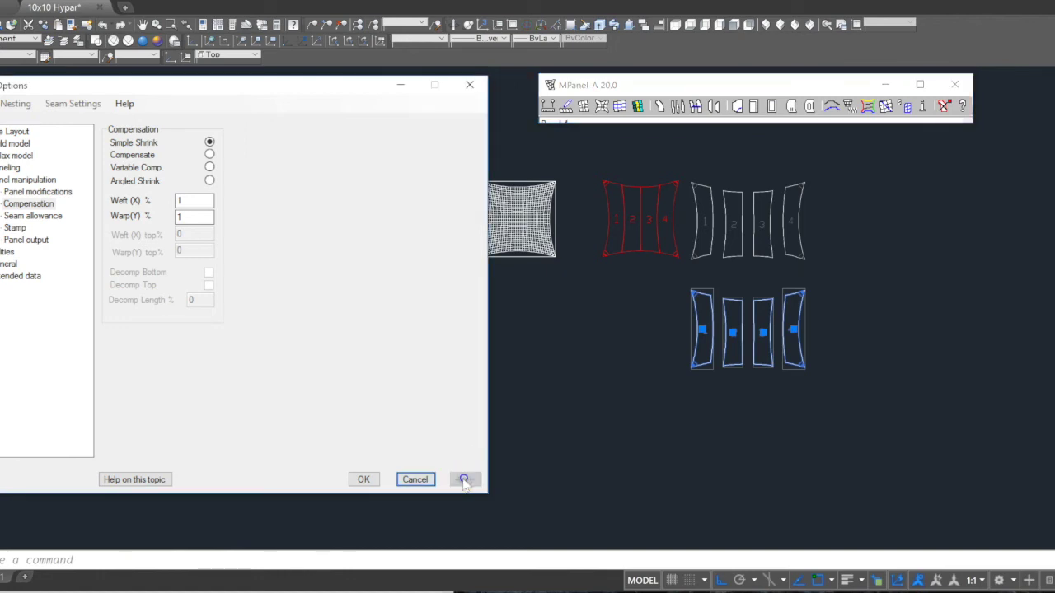
pyautogui.click(729, 79)
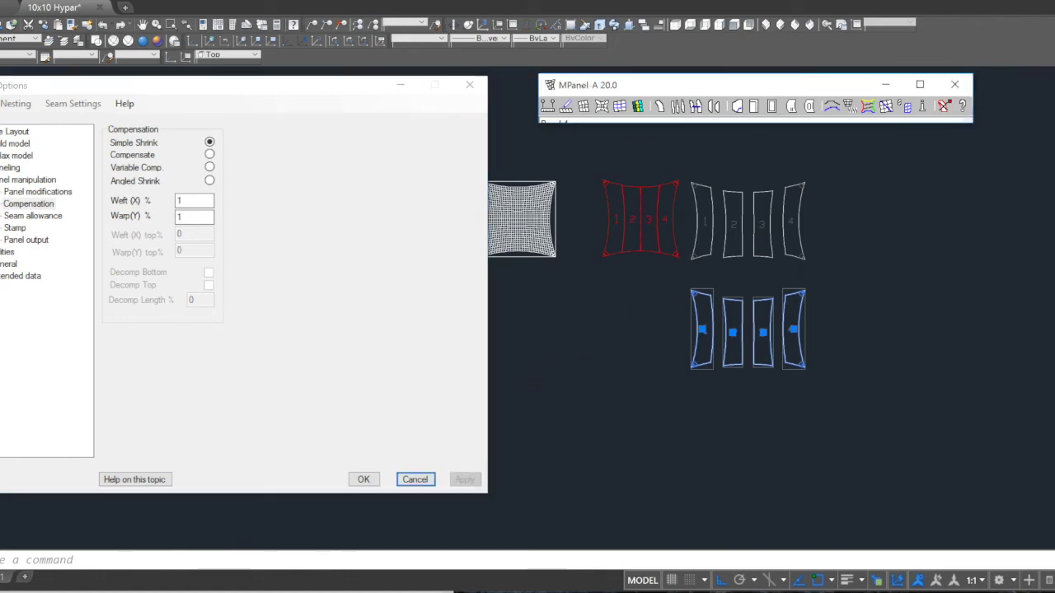
pyautogui.click(755, 107)
pyautogui.click(779, 139)
pyautogui.scroll(2, 710, 311)
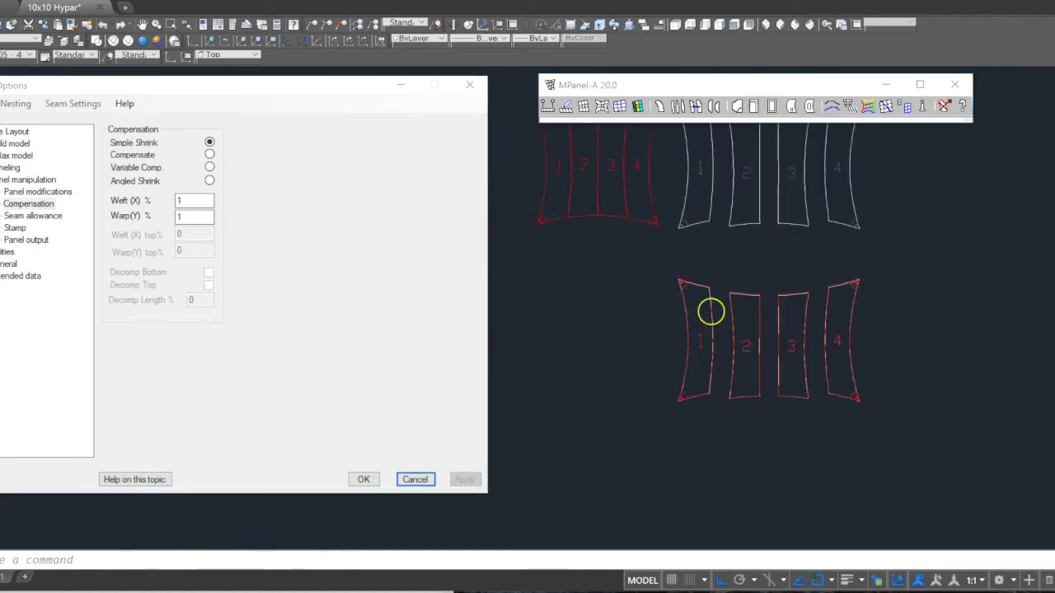
pyautogui.scroll(3, 710, 312)
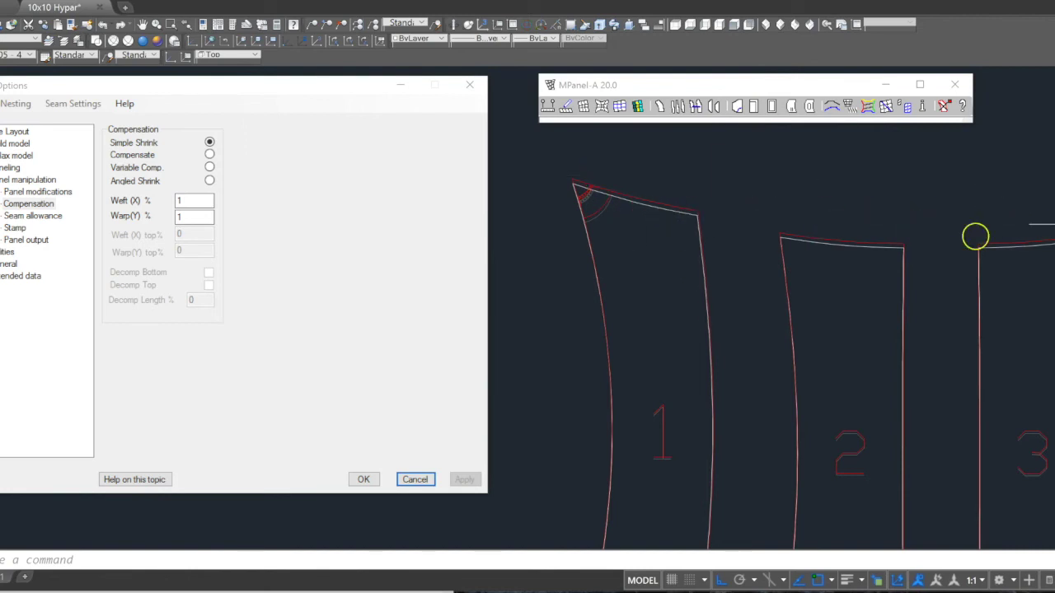
pyautogui.scroll(-4, 715, 232)
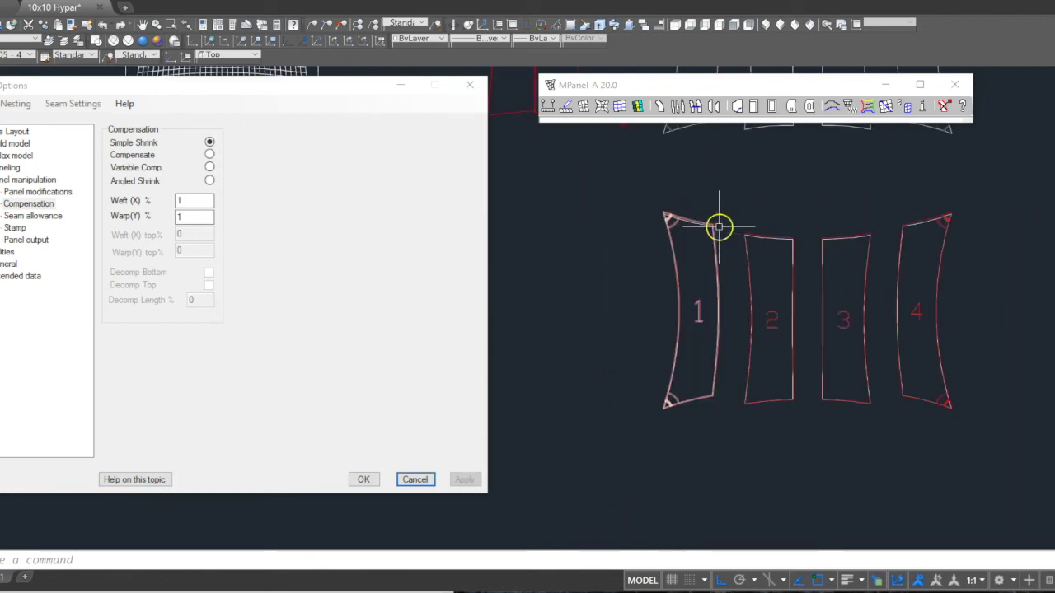
pyautogui.click(944, 107)
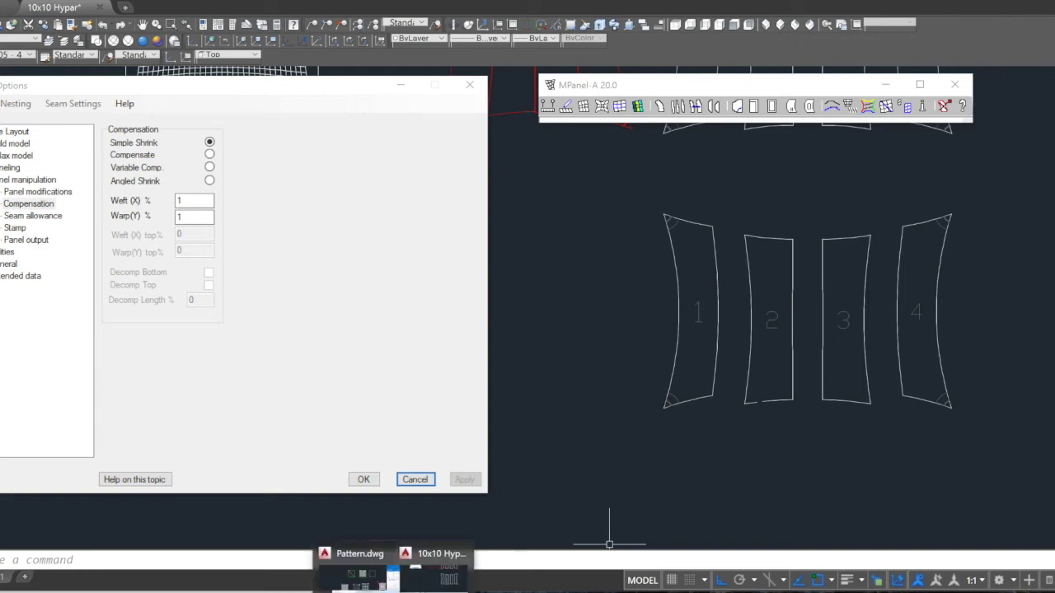
# - Snip the seam settings table with Snipping Tool and paste the image into the drawing
pyautogui.moveTo(278, 587)
pyautogui.click(206, 580)
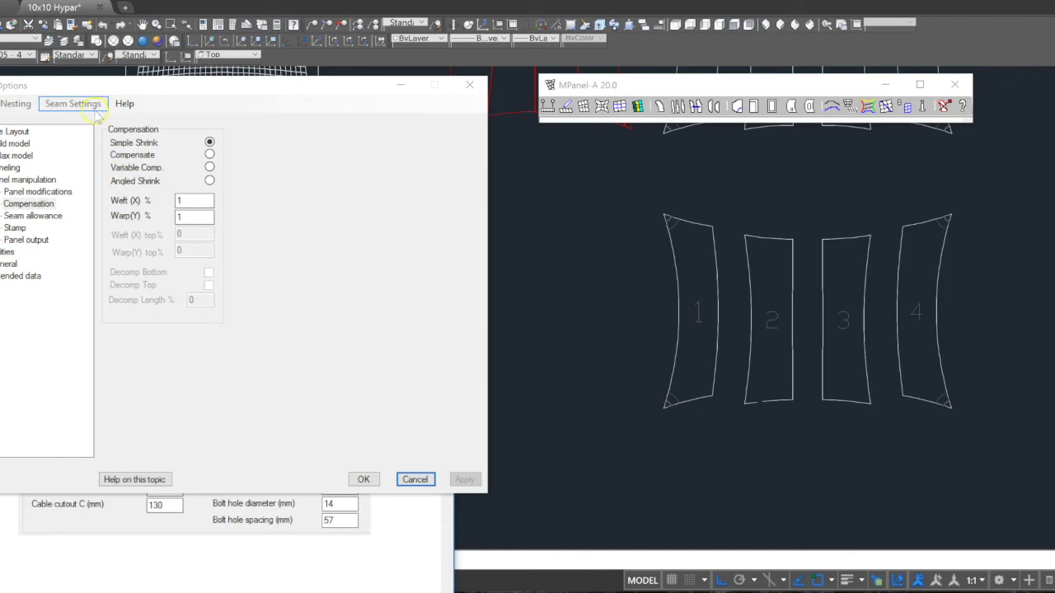
pyautogui.hotkey('ctrl', 'n')
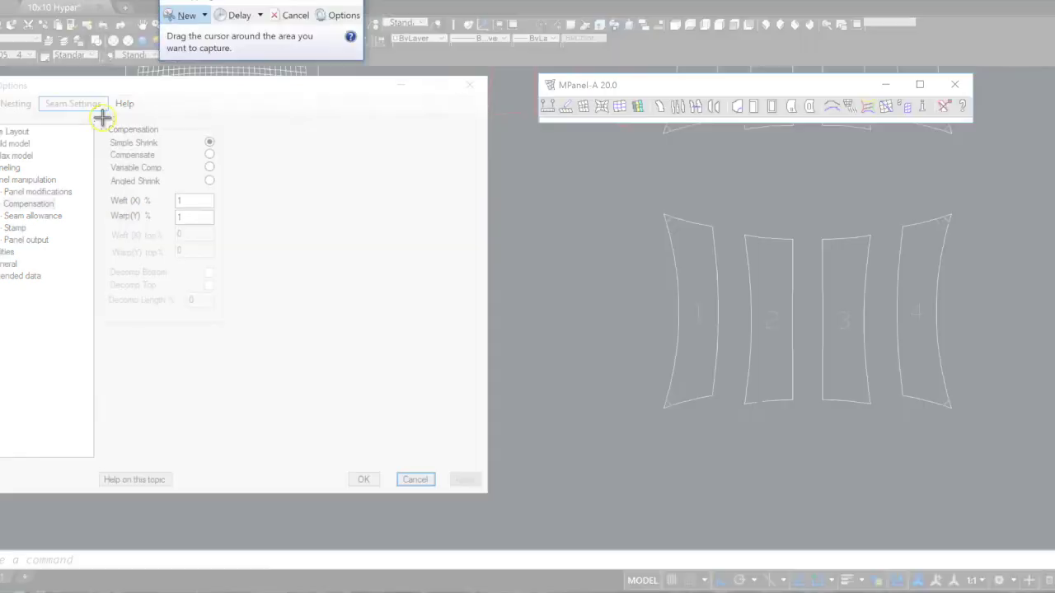
pyautogui.moveTo(102, 119); pyautogui.dragTo(222, 323)
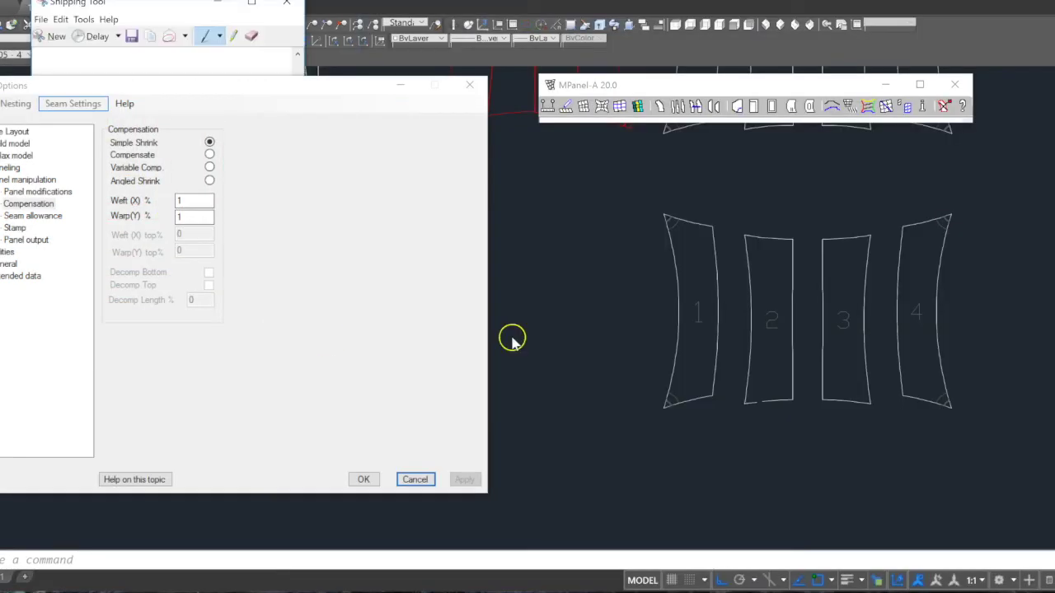
pyautogui.hotkey('ctrl', 'v')
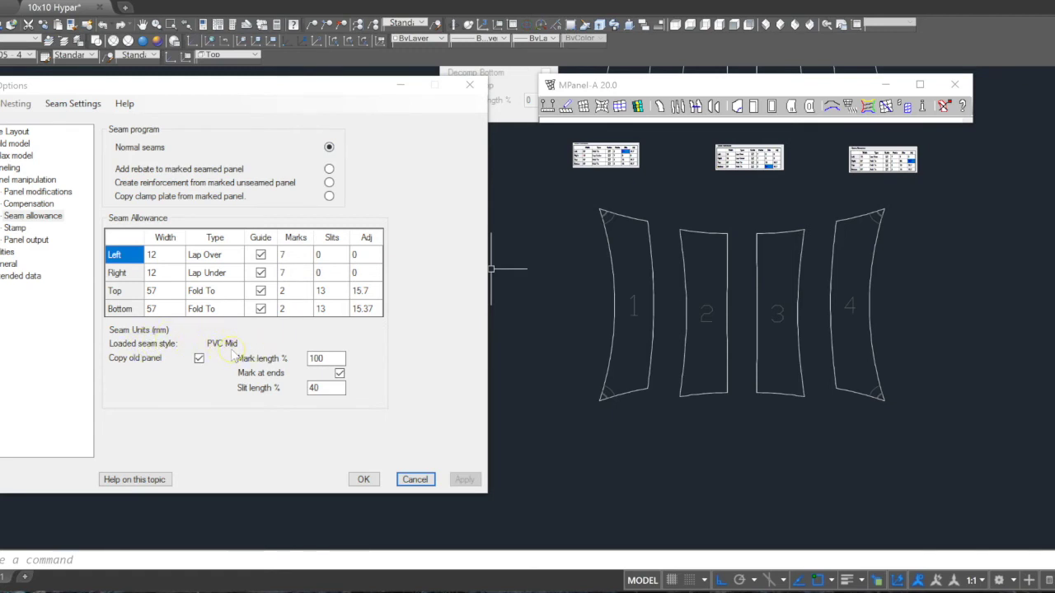
# - Check the saved seam styles list and close it without changing the style
pyautogui.click(72, 105)
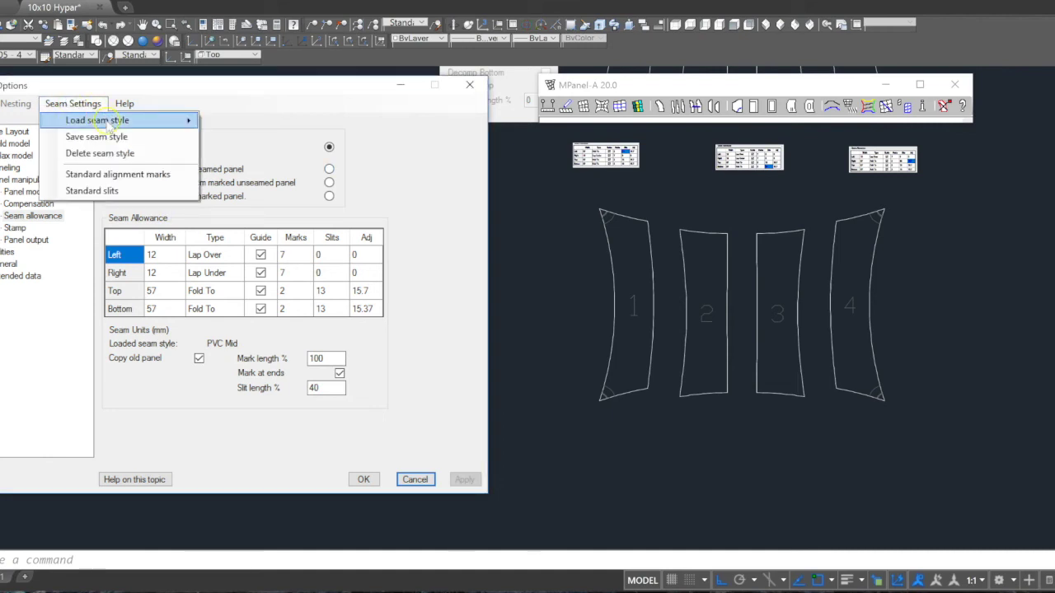
pyautogui.moveTo(107, 122)
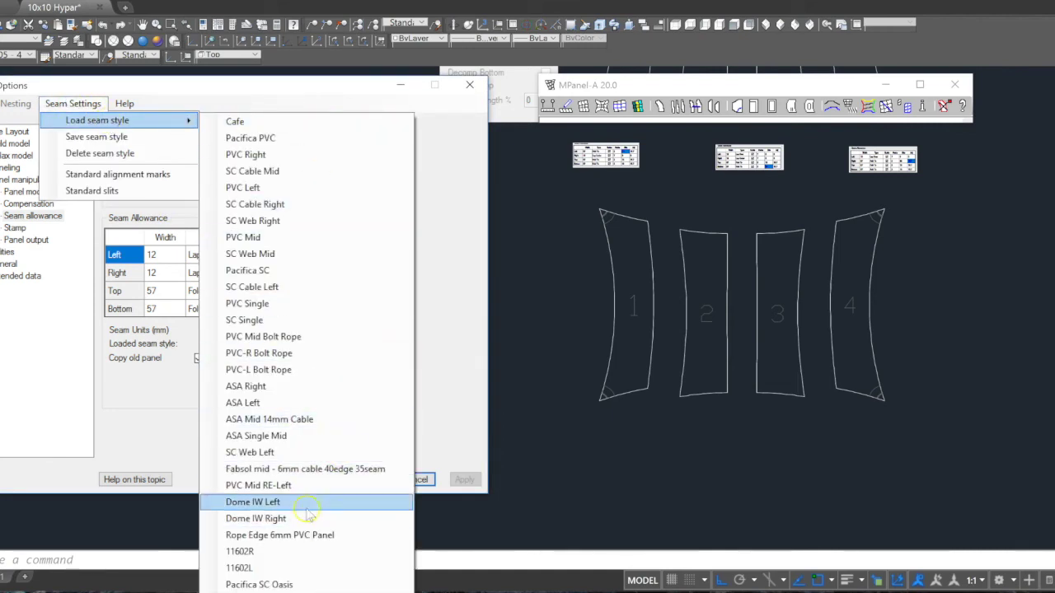
pyautogui.click(325, 92)
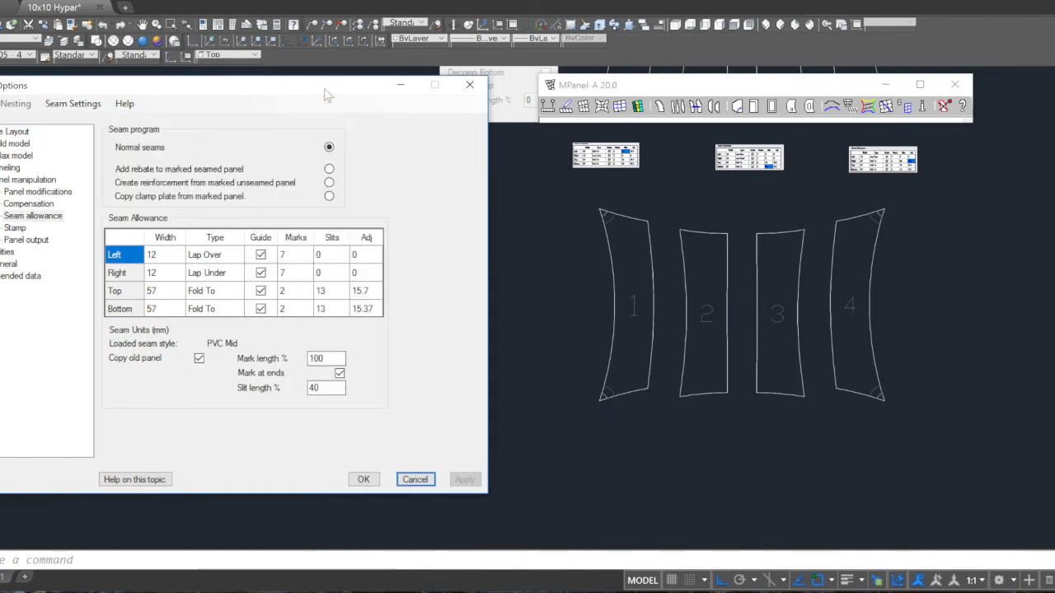
# - Seam middle panels 2 and 3 and inspect their seam allowances
pyautogui.click(810, 324)
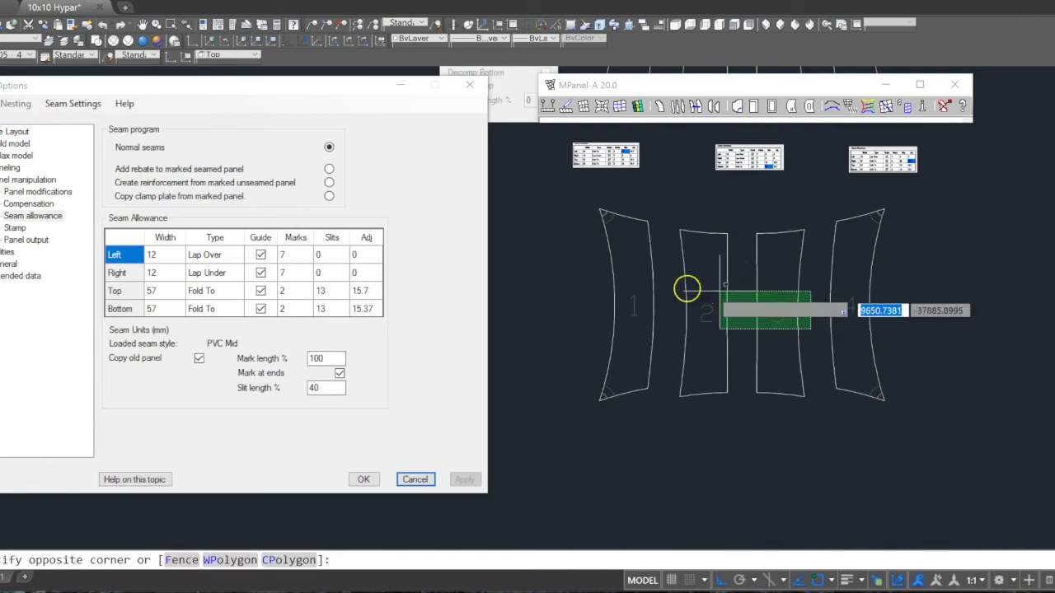
pyautogui.click(675, 292)
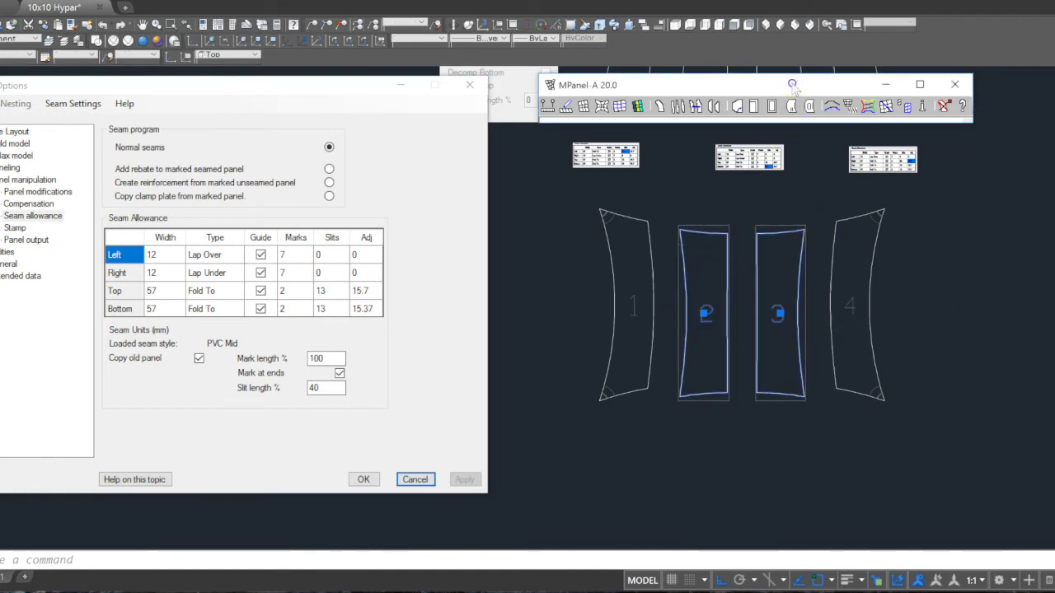
pyautogui.click(773, 108)
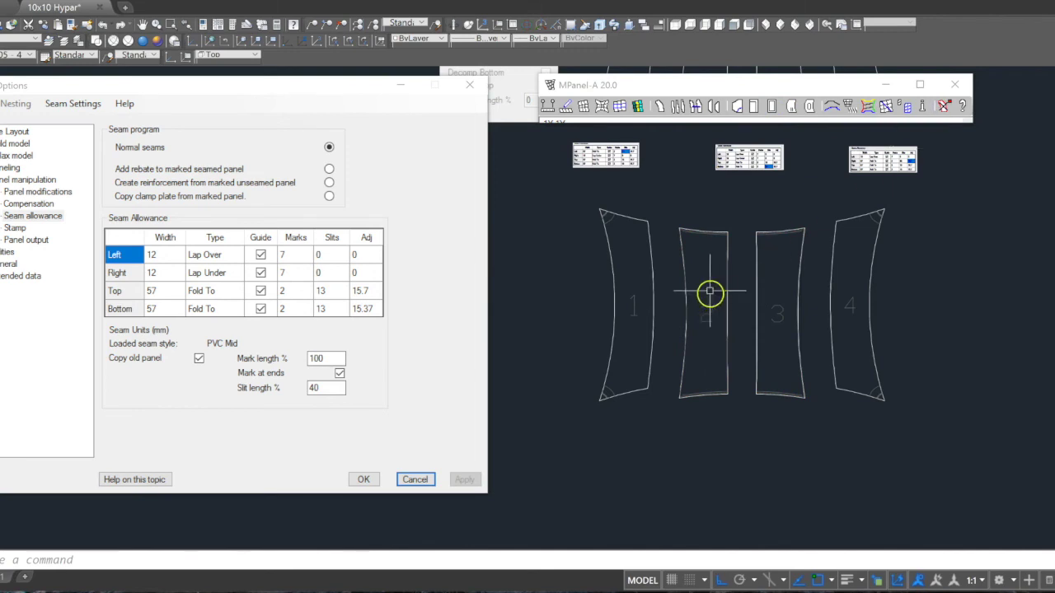
pyautogui.scroll(4, 709, 280)
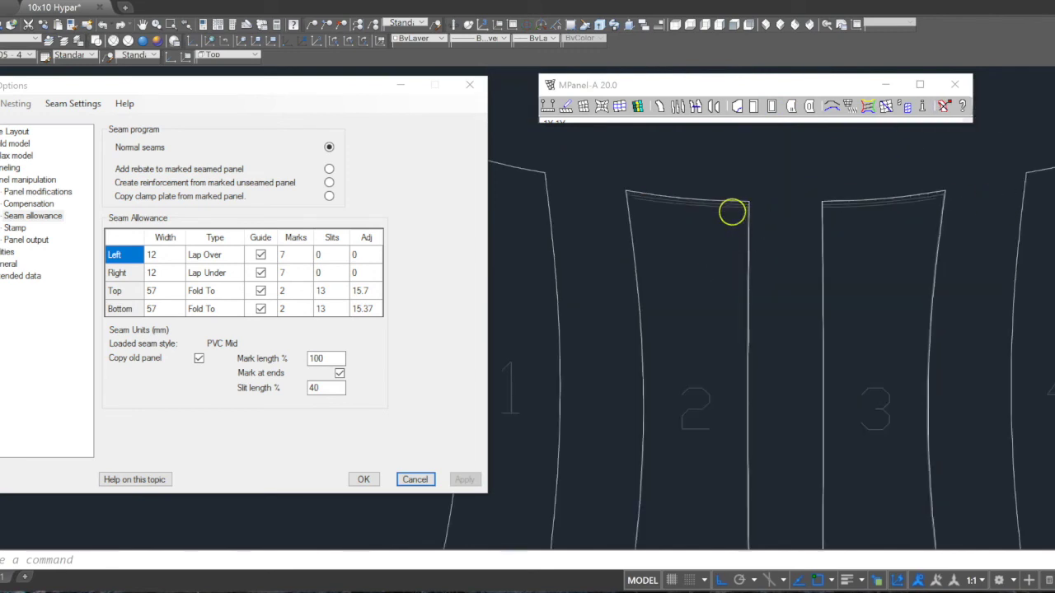
pyautogui.scroll(-2, 733, 211)
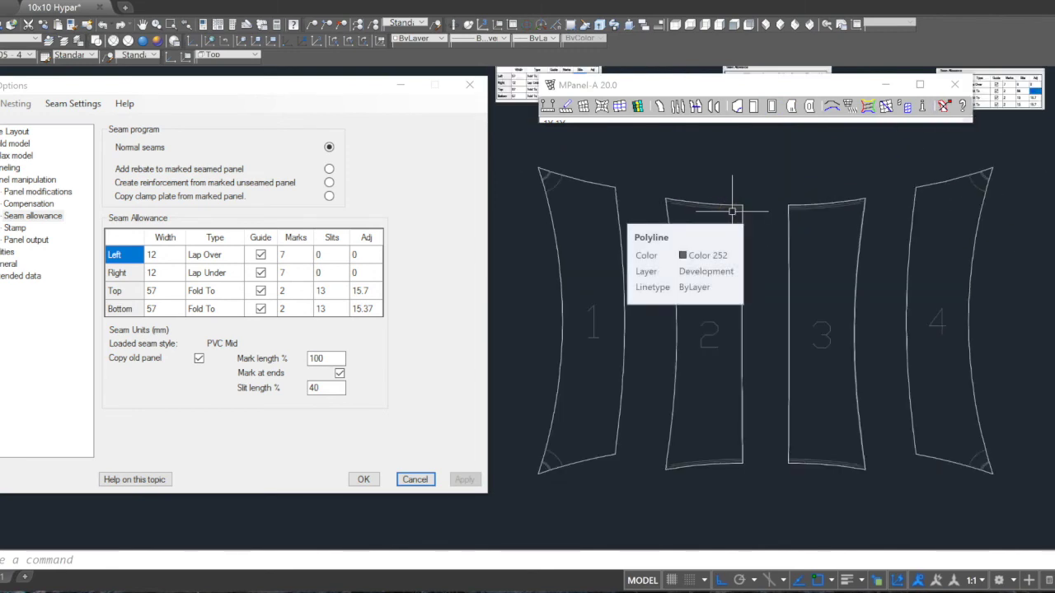
pyautogui.scroll(-2, 528, 288)
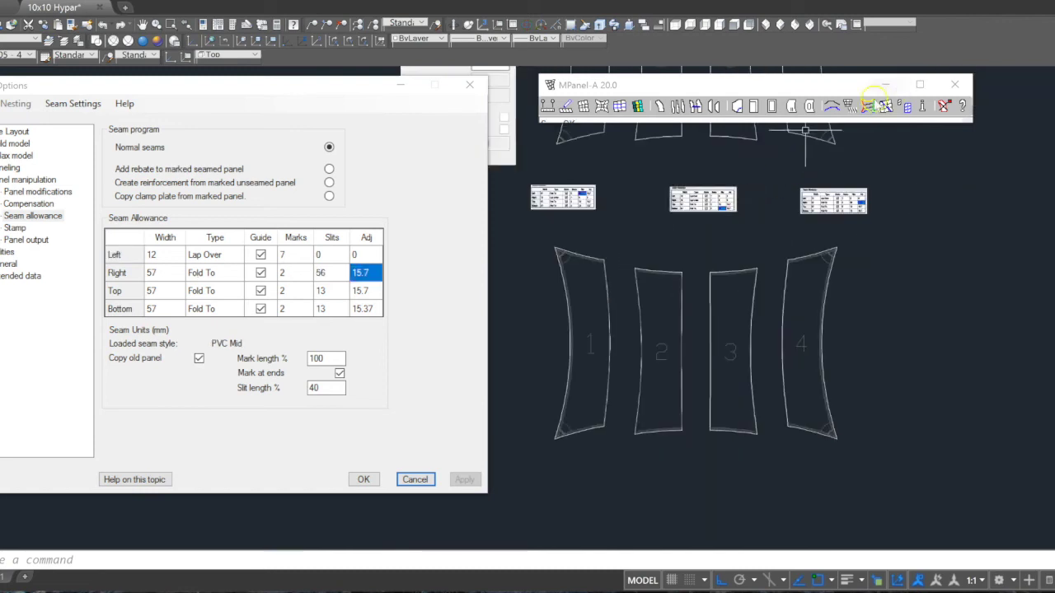
pyautogui.scroll(2, 528, 272)
pyautogui.scroll(2, 580, 227)
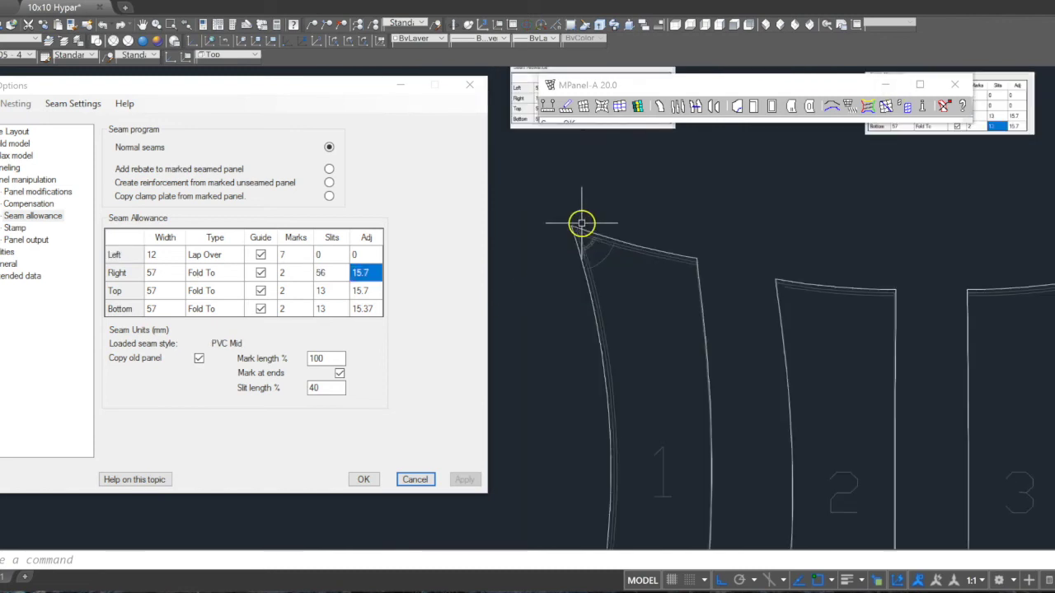
pyautogui.scroll(-2, 580, 276)
pyautogui.scroll(3, 563, 132)
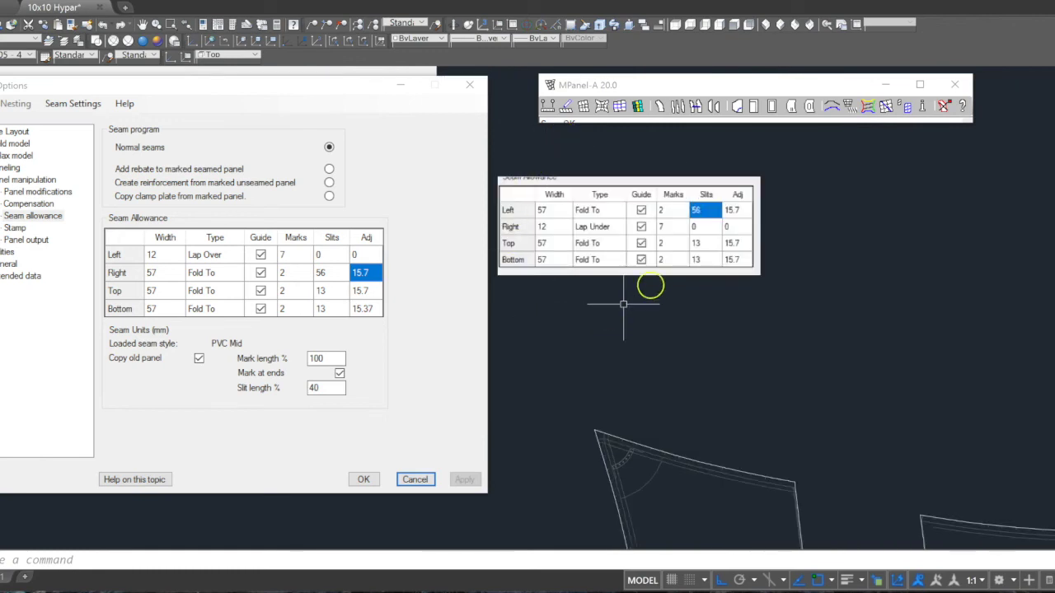
pyautogui.scroll(-3, 641, 194)
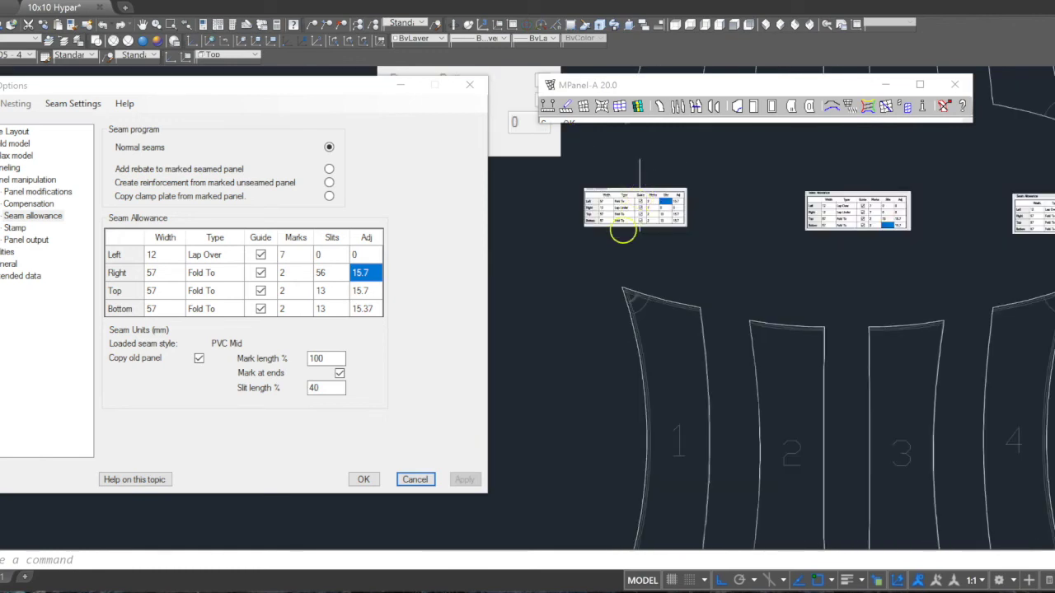
pyautogui.scroll(-2, 618, 236)
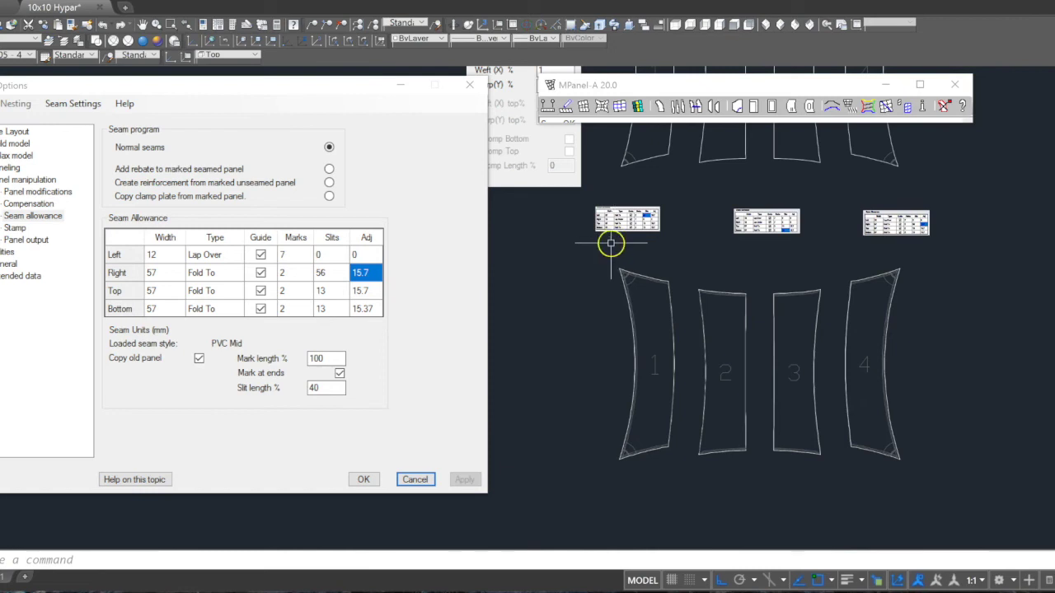
pyautogui.scroll(-2, 606, 243)
# - Copy the four lower panels into a new row below the originals
pyautogui.click(602, 250)
pyautogui.click(843, 450)
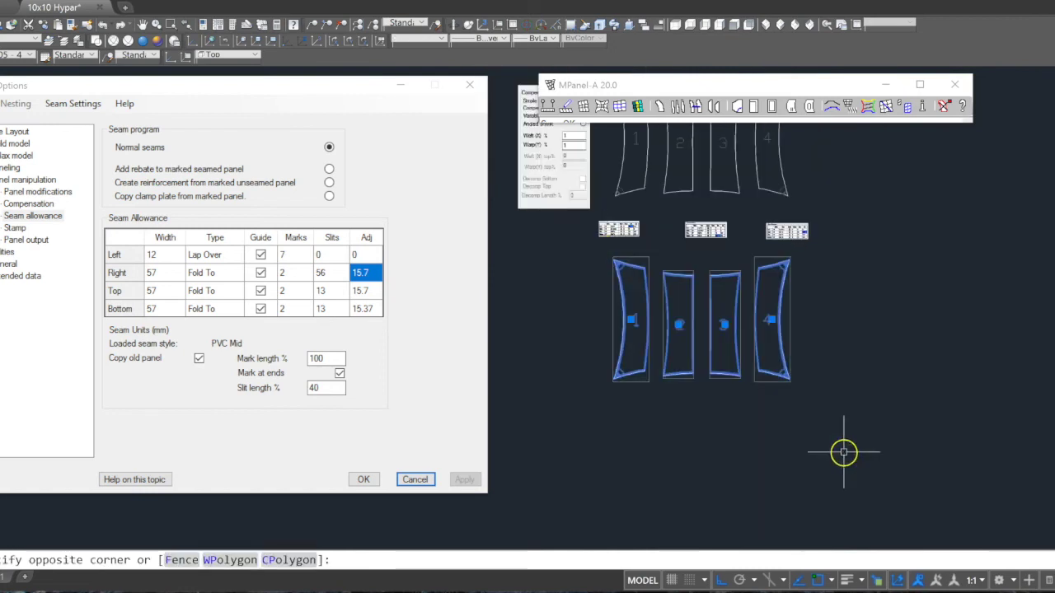
pyautogui.write('co')
pyautogui.press('Return')
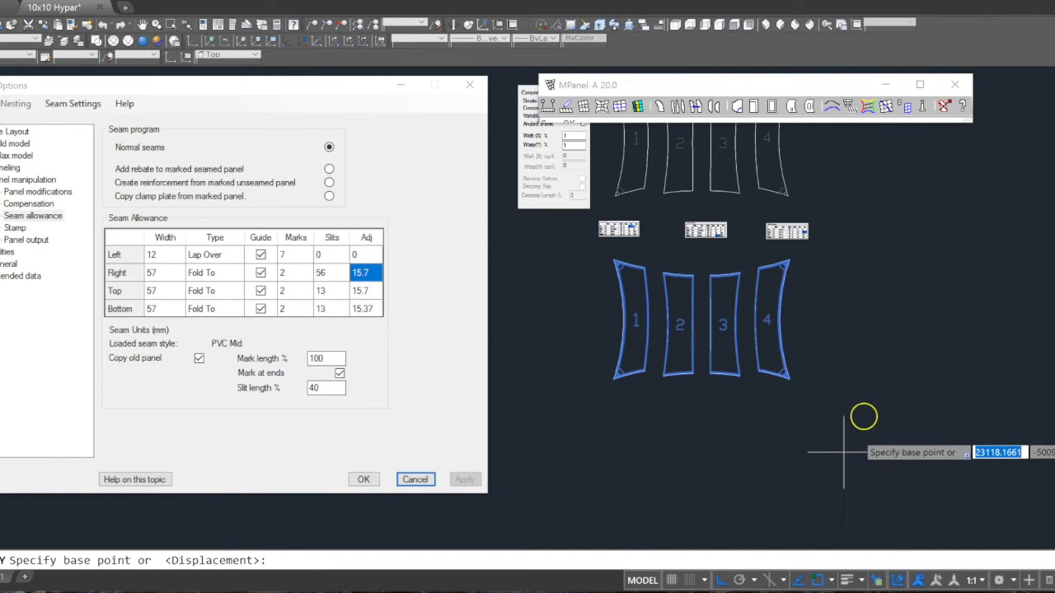
pyautogui.click(864, 289)
pyautogui.scroll(-2, 864, 289)
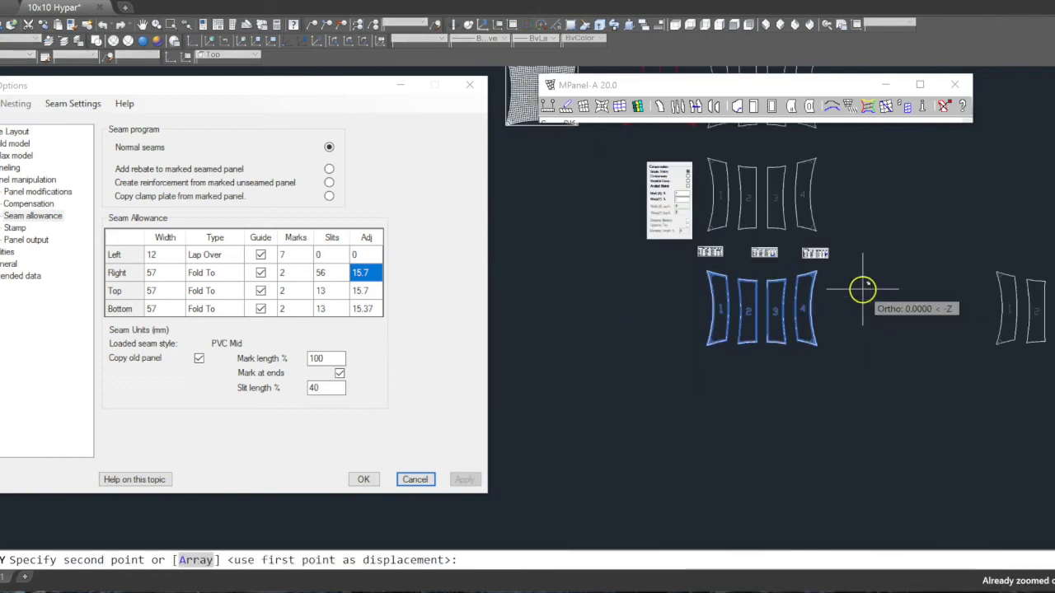
pyautogui.click(878, 427)
pyautogui.press('Return')
# - Copy the new row of four panels twice more to the right
pyautogui.click(868, 497)
pyautogui.click(655, 394)
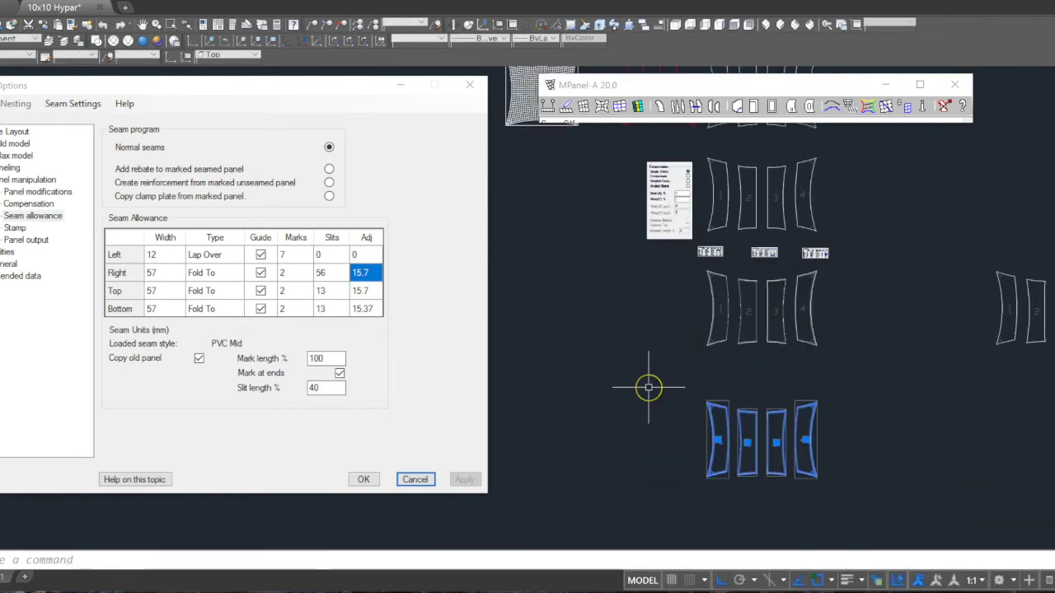
pyautogui.write('co')
pyautogui.press('Return')
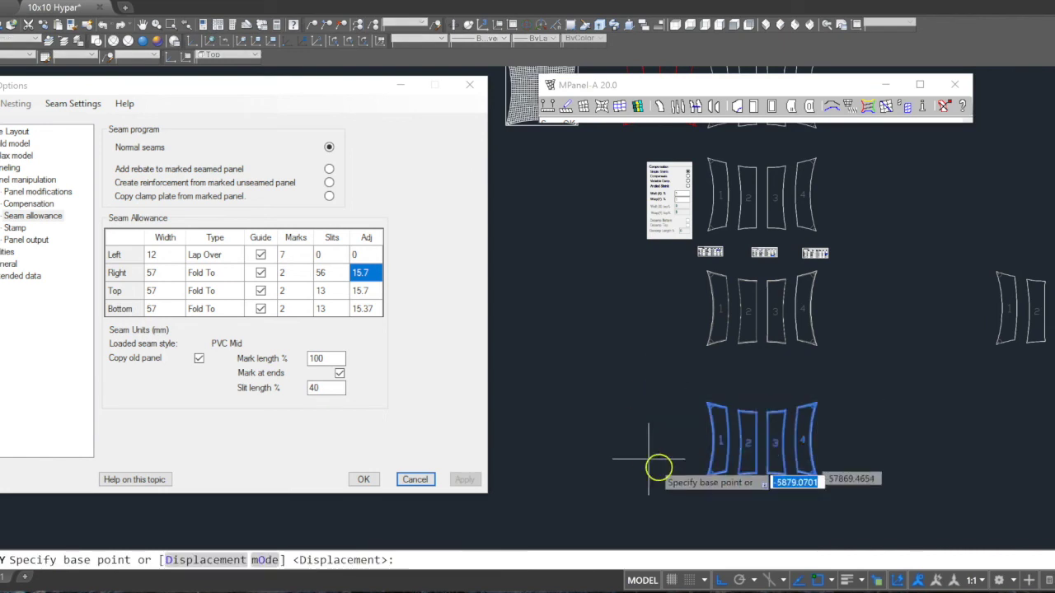
pyautogui.click(713, 505)
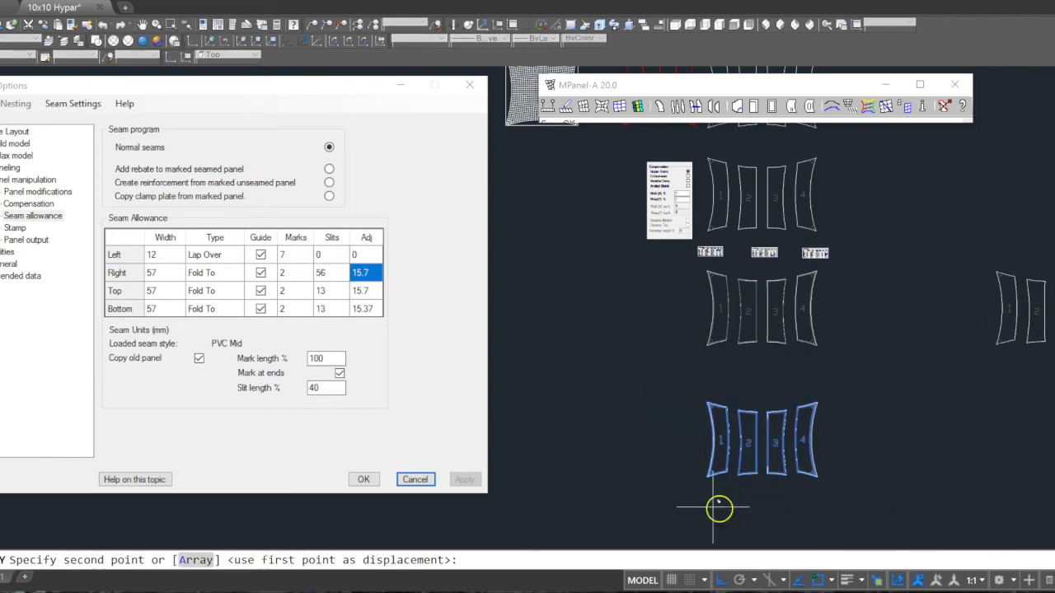
pyautogui.click(854, 504)
pyautogui.scroll(4, 931, 508)
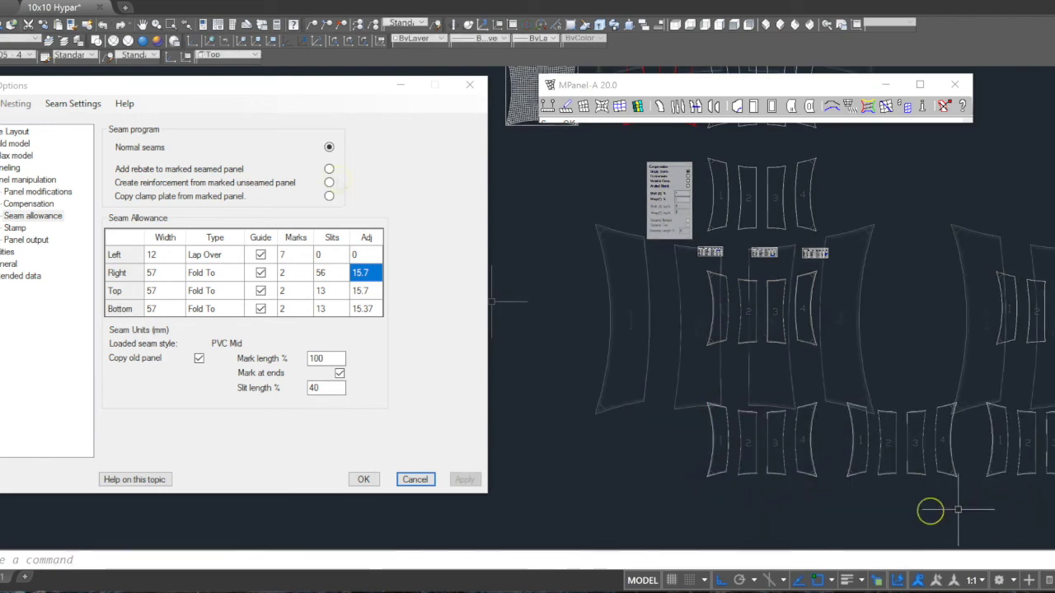
pyautogui.press('Escape')
# - Seam panels 1 and 4 using 'Add rebate to marked seamed panel' to cut corner rebates
pyautogui.click(328, 170)
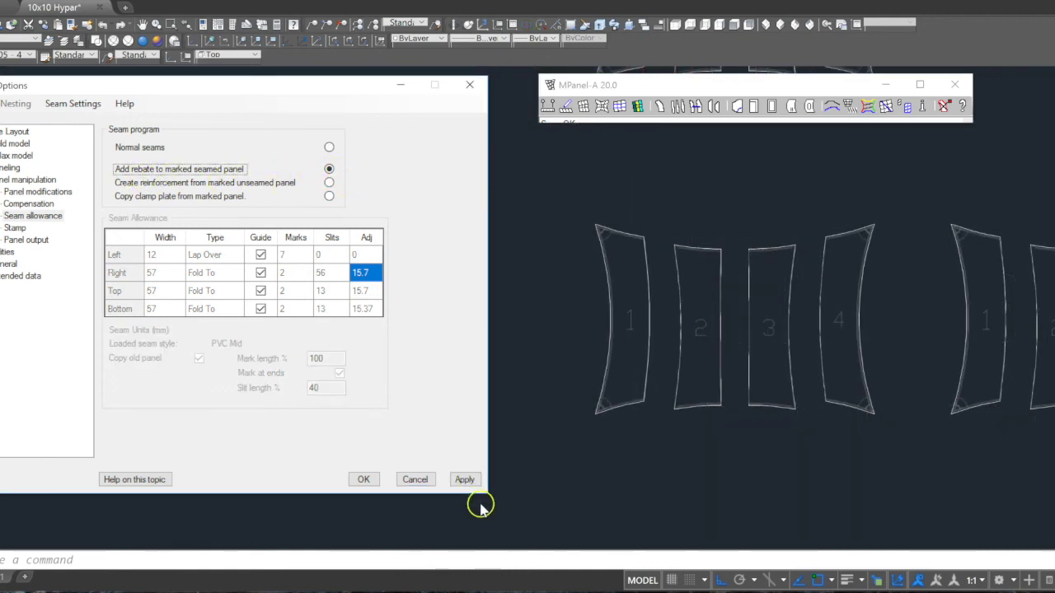
pyautogui.click(463, 479)
pyautogui.click(544, 176)
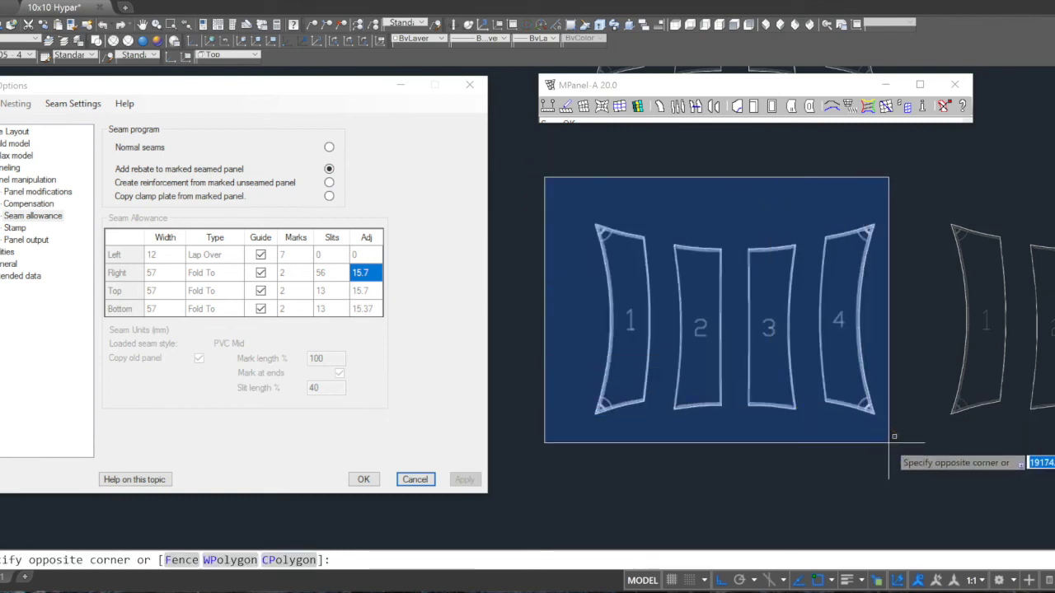
pyautogui.click(657, 472)
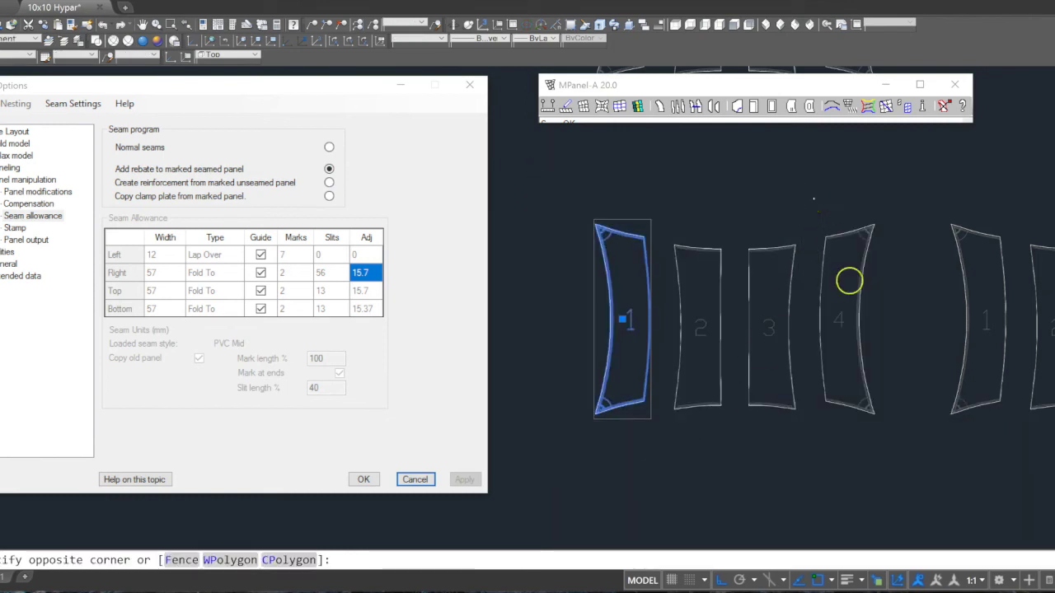
pyautogui.click(933, 502)
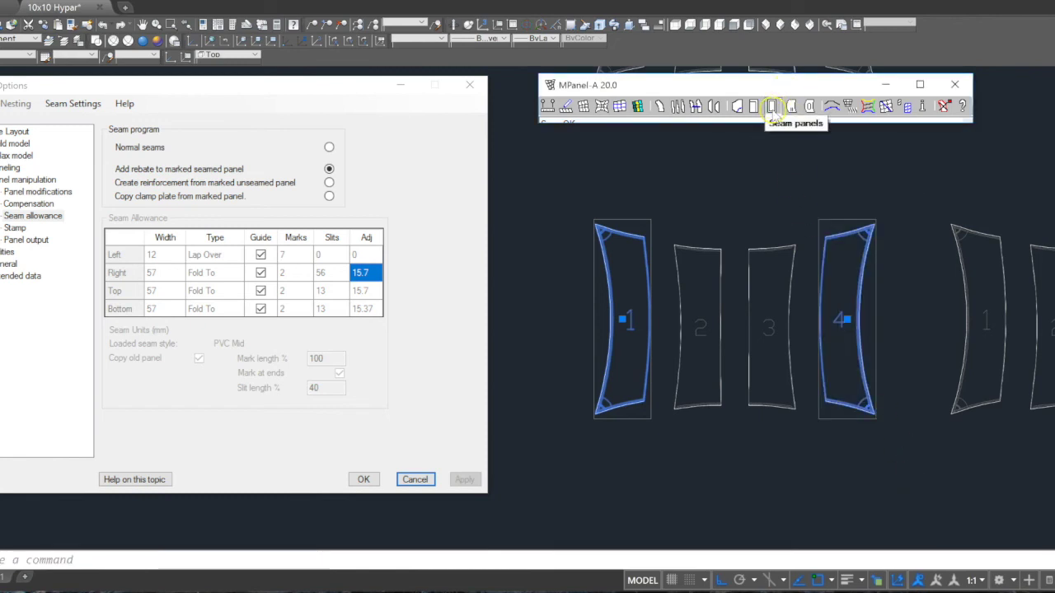
pyautogui.click(771, 107)
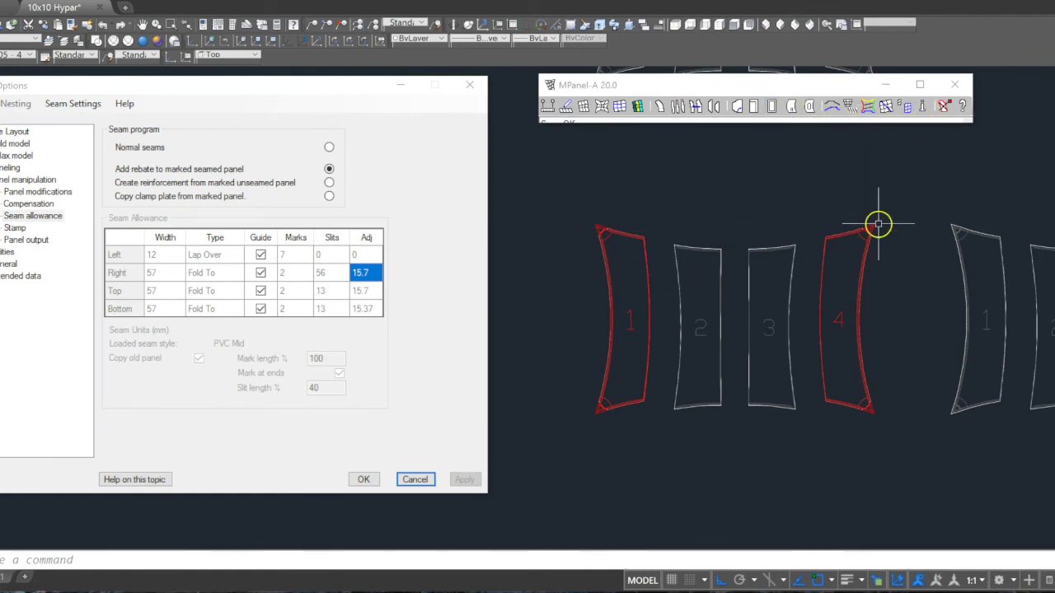
pyautogui.click(944, 106)
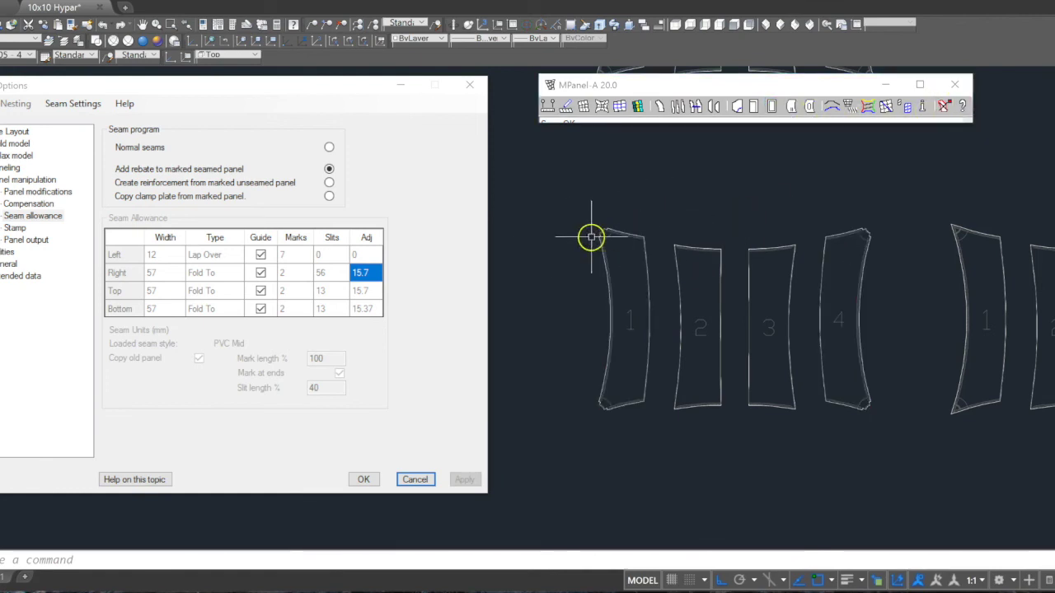
pyautogui.scroll(5, 591, 236)
pyautogui.scroll(3, 639, 192)
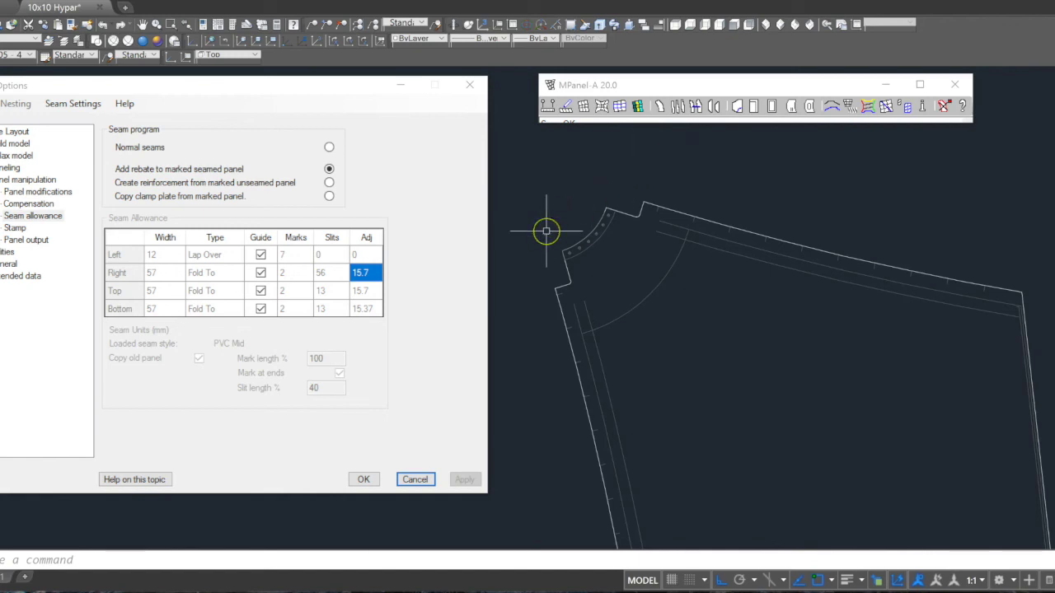
# - Select panels 1 and 4 and apply the 'Create reinforcement from marked unseamed panel' program
pyautogui.scroll(-5, 546, 232)
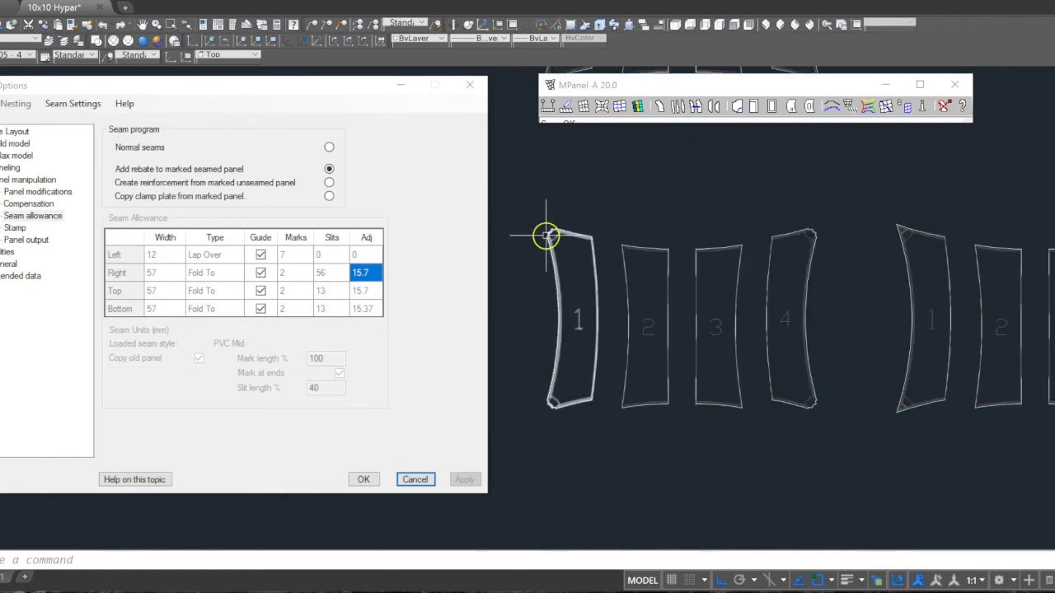
pyautogui.scroll(5, 1031, 313)
pyautogui.scroll(-5, 630, 320)
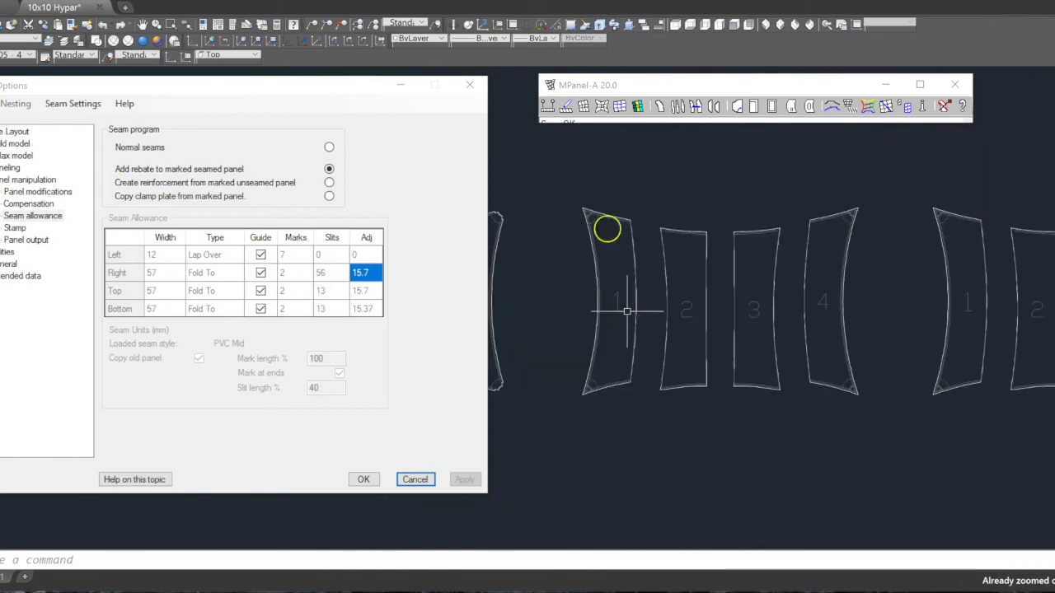
pyautogui.click(556, 163)
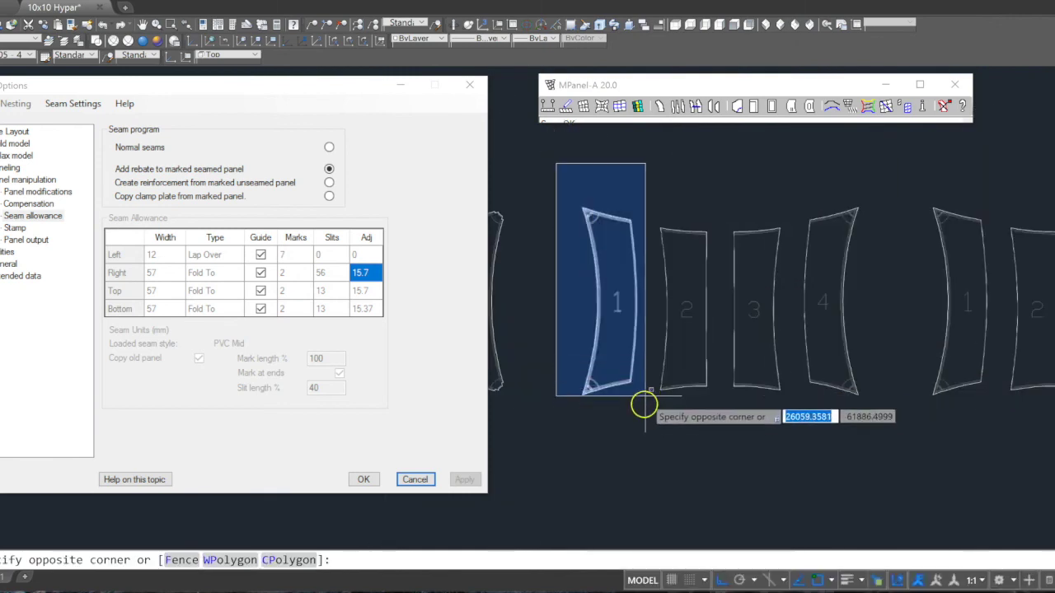
pyautogui.click(643, 421)
pyautogui.click(790, 173)
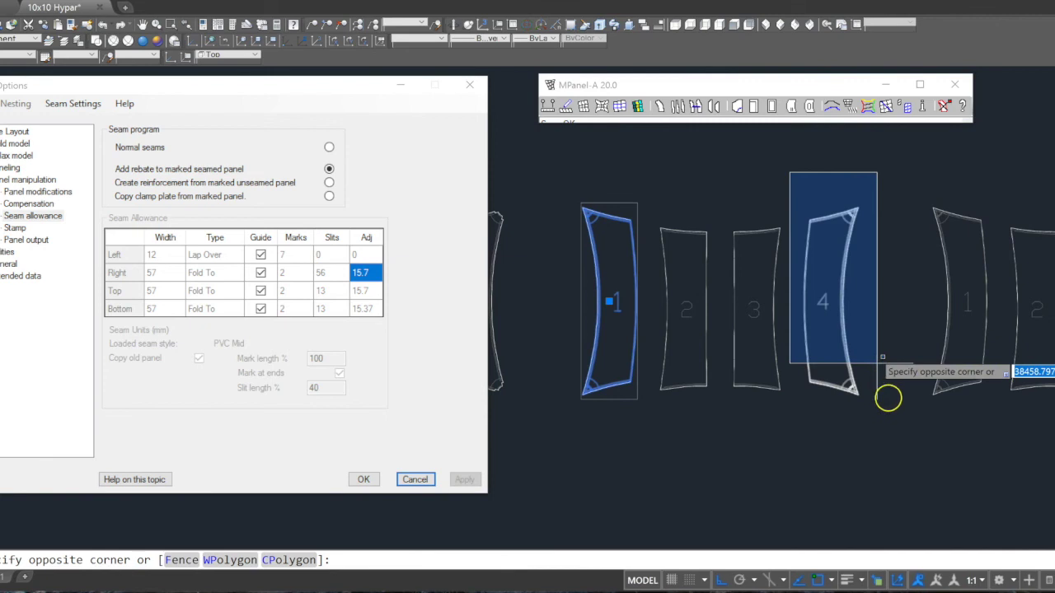
pyautogui.click(879, 415)
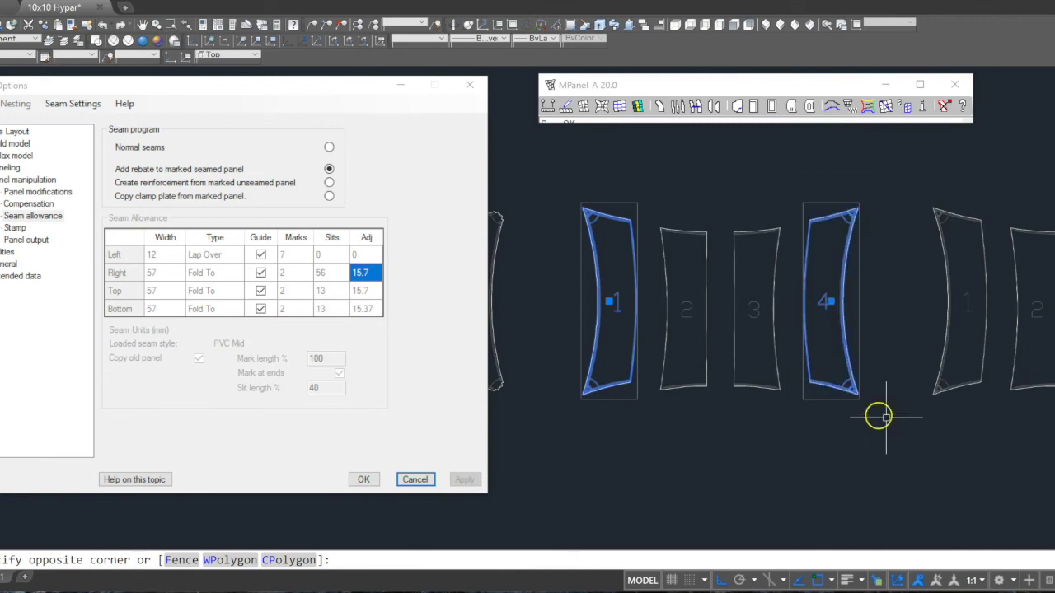
pyautogui.click(330, 184)
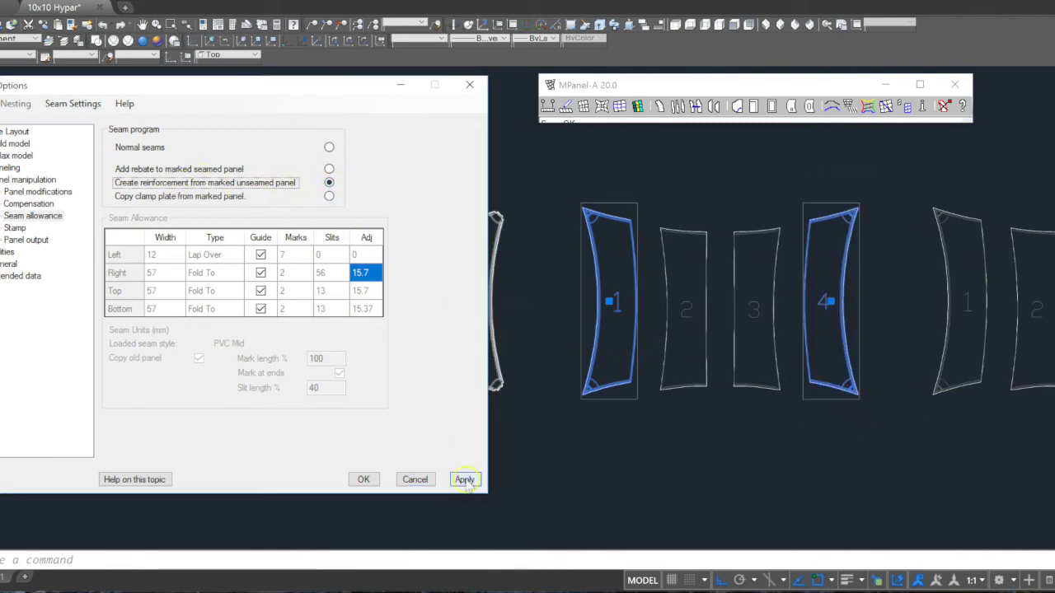
pyautogui.click(464, 480)
# - Generate the reinforcement patches, answering Yes to both seam-allowance prompts
pyautogui.click(770, 106)
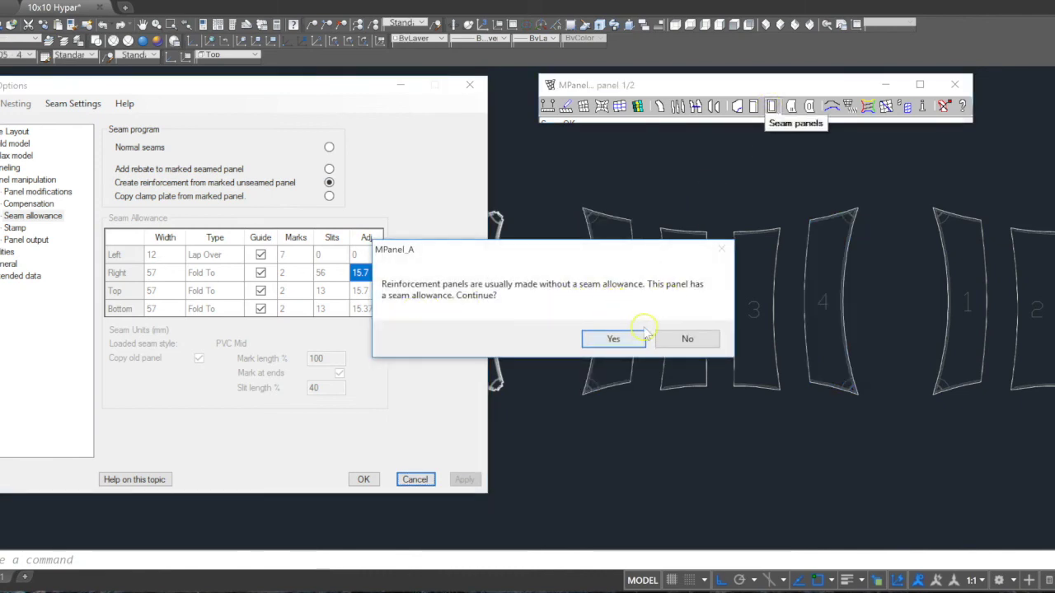
pyautogui.click(615, 333)
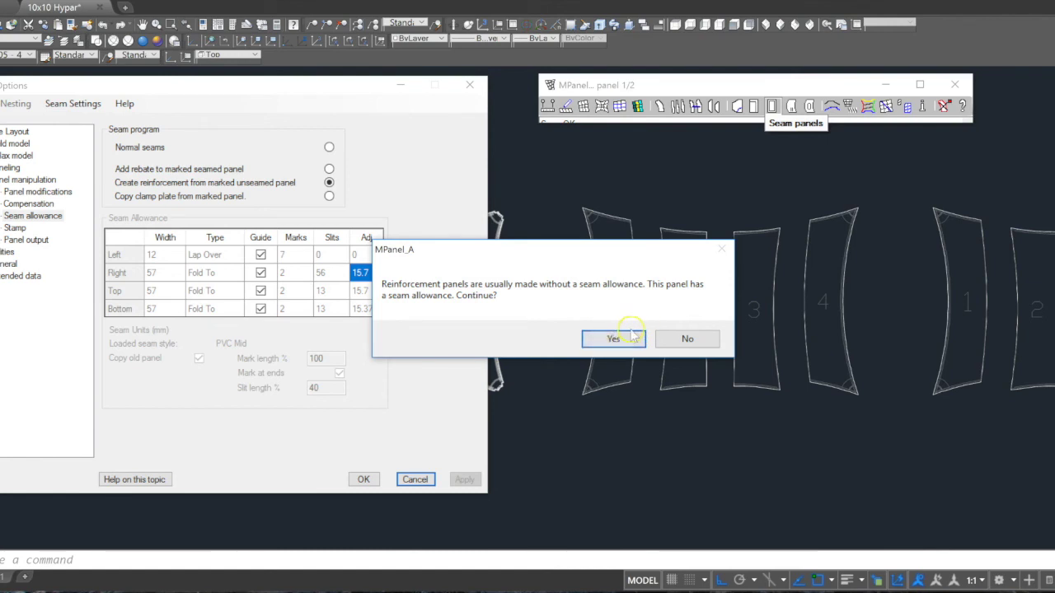
pyautogui.click(594, 341)
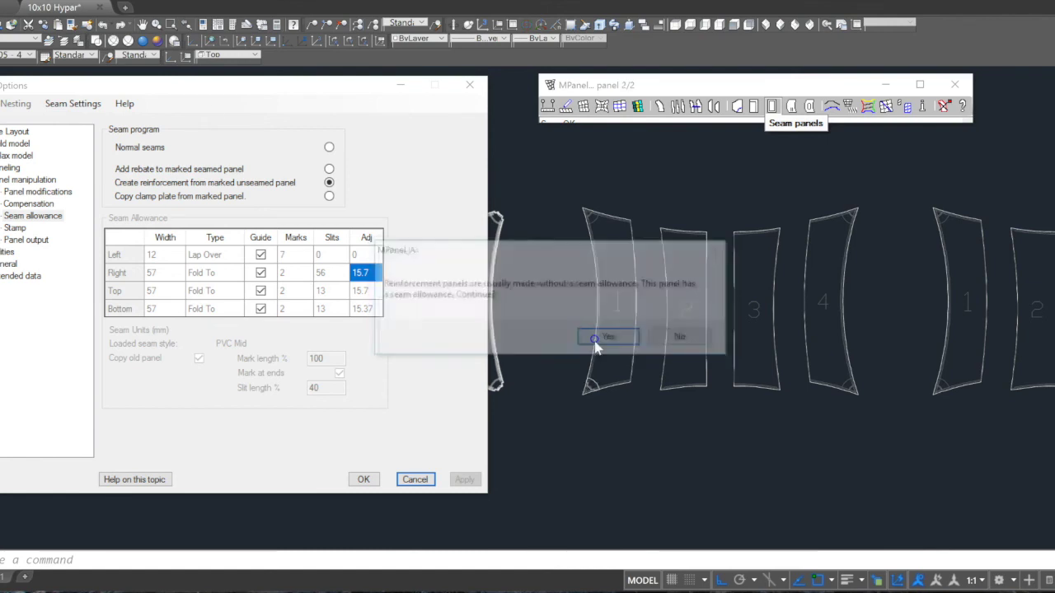
pyautogui.click(599, 345)
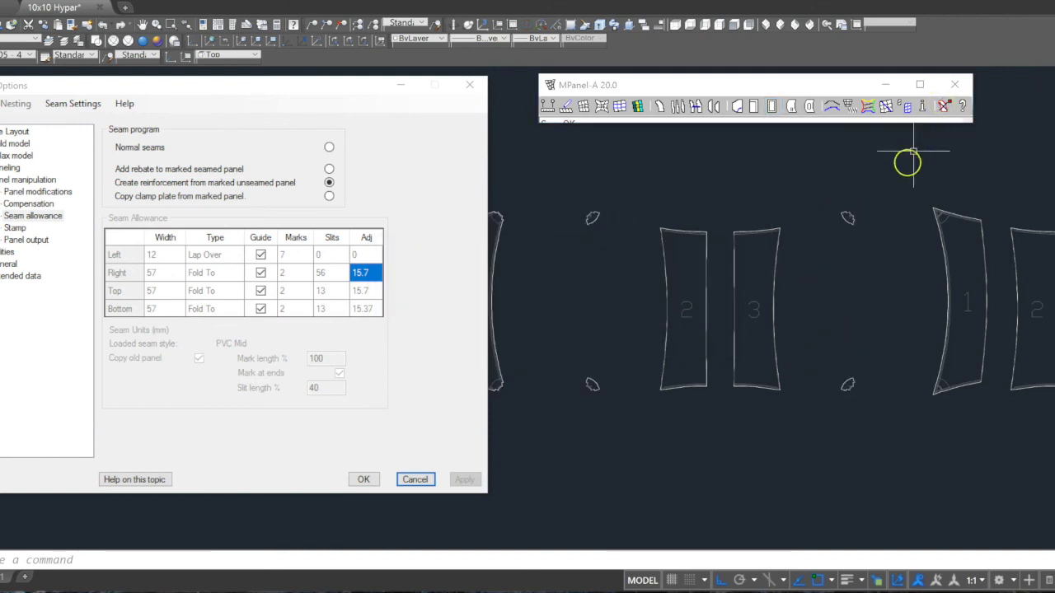
pyautogui.scroll(6, 584, 216)
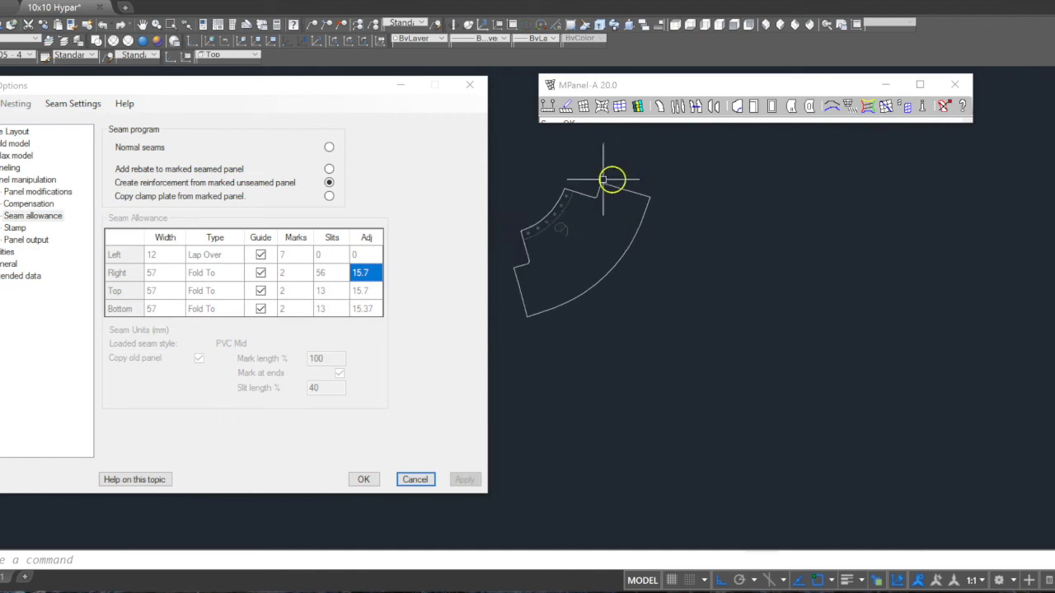
pyautogui.scroll(-5, 525, 222)
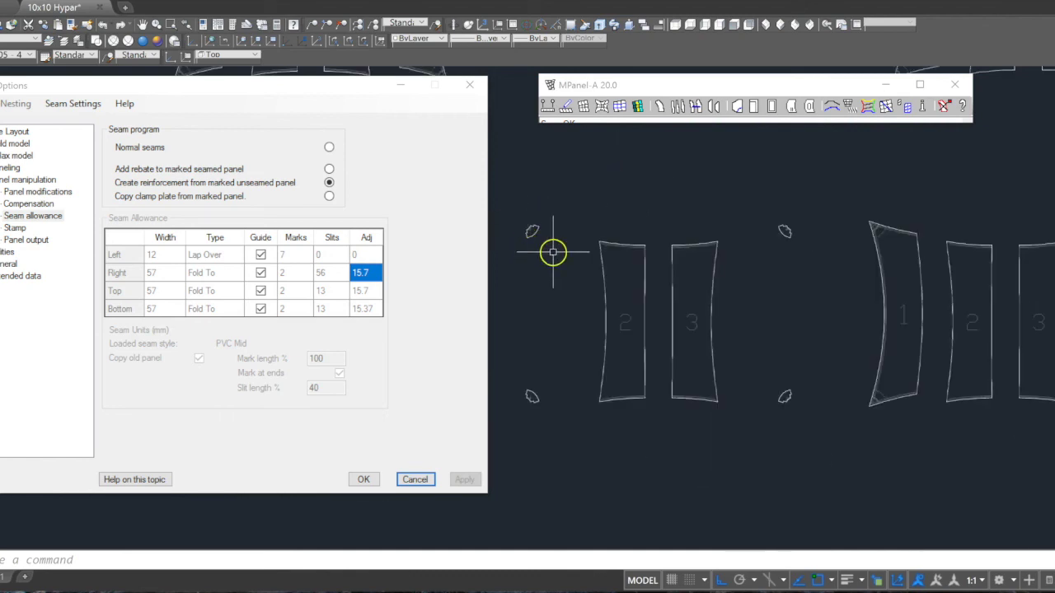
pyautogui.scroll(6, 962, 266)
pyautogui.scroll(-6, 626, 280)
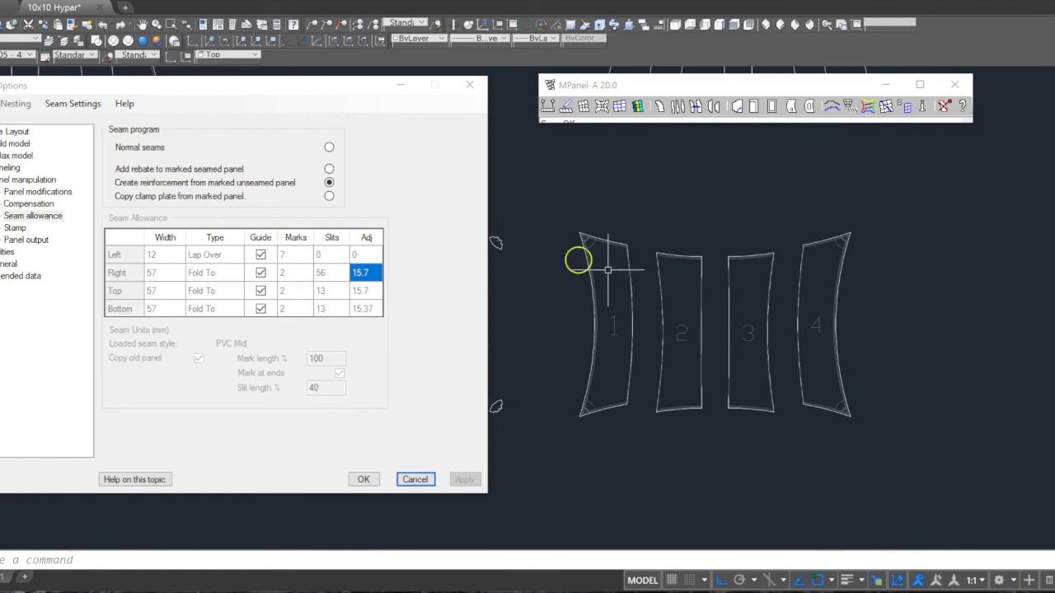
# - Produce clamp plates from panels 1 and 4 with the 'Copy clamp plate from marked panel' program
pyautogui.click(558, 196)
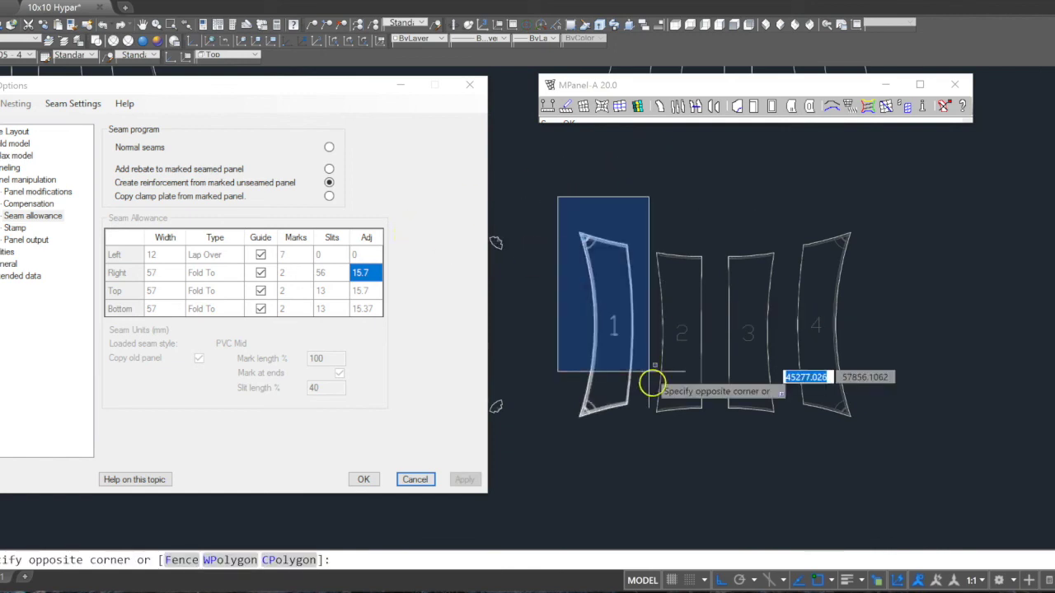
pyautogui.click(644, 456)
pyautogui.click(788, 202)
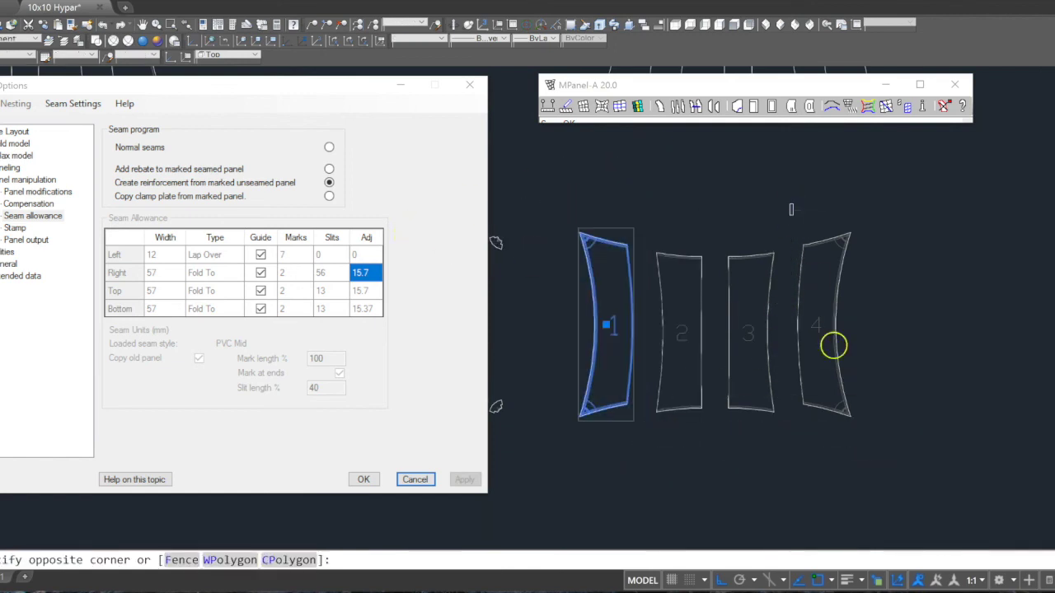
pyautogui.click(901, 492)
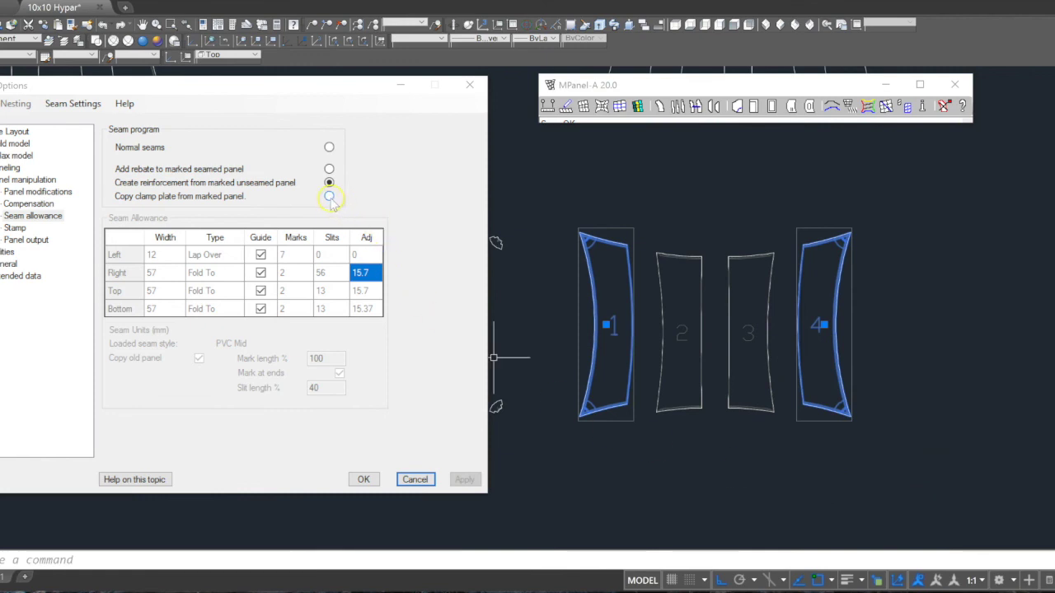
pyautogui.click(329, 198)
pyautogui.click(464, 479)
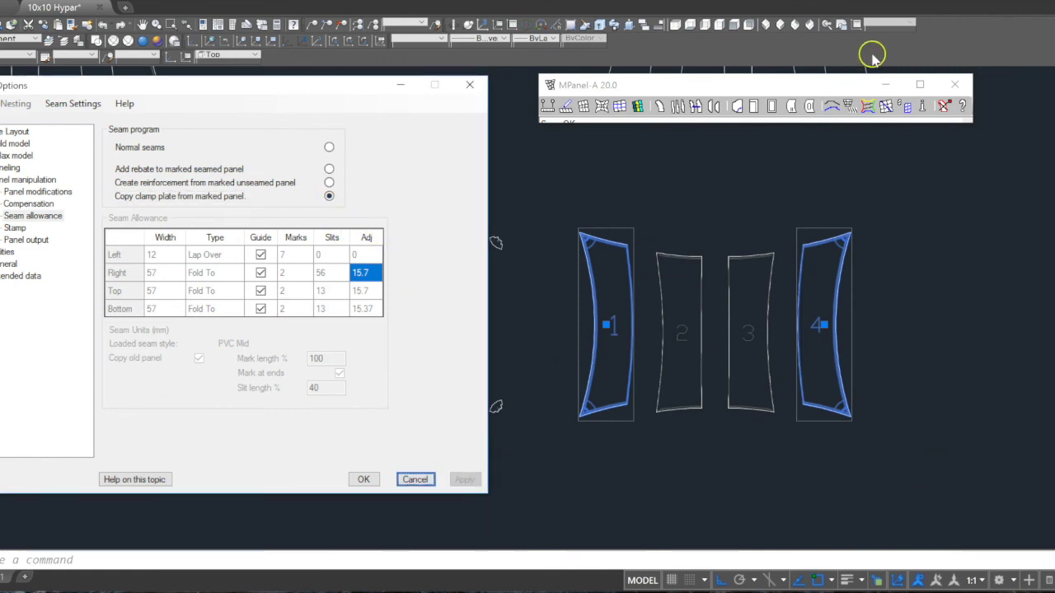
pyautogui.click(772, 107)
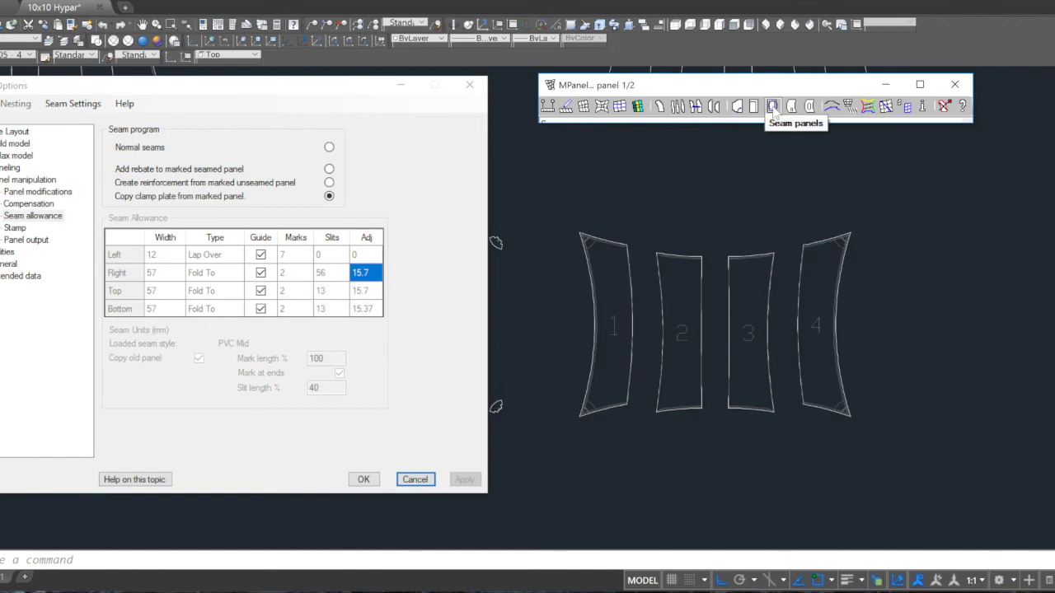
pyautogui.click(943, 106)
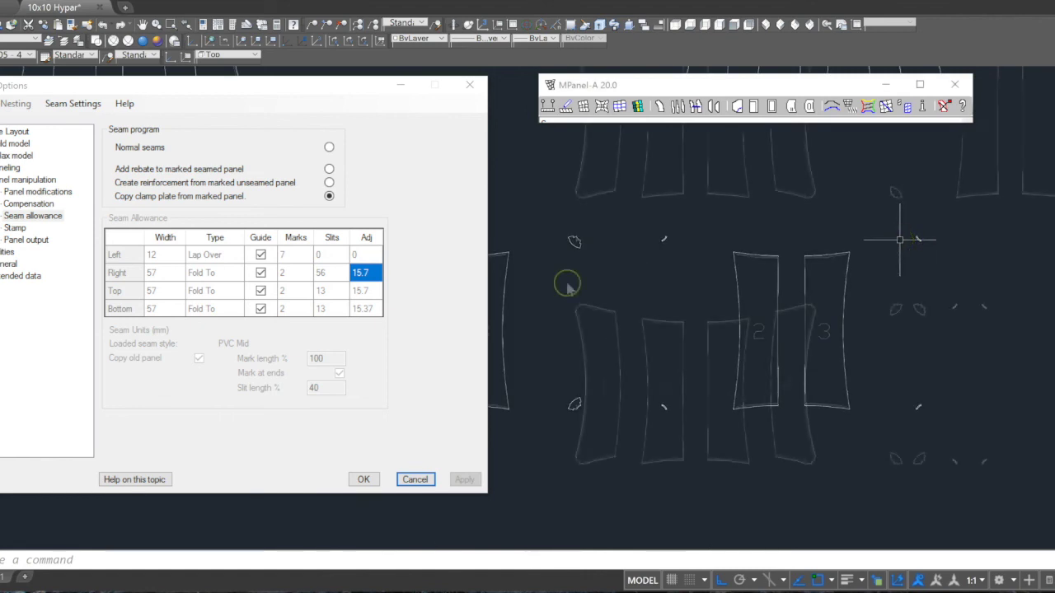
# - Apply the Panel Stamp settings (100 mm stamp) and stamp the four panels with their numbers
pyautogui.click(15, 229)
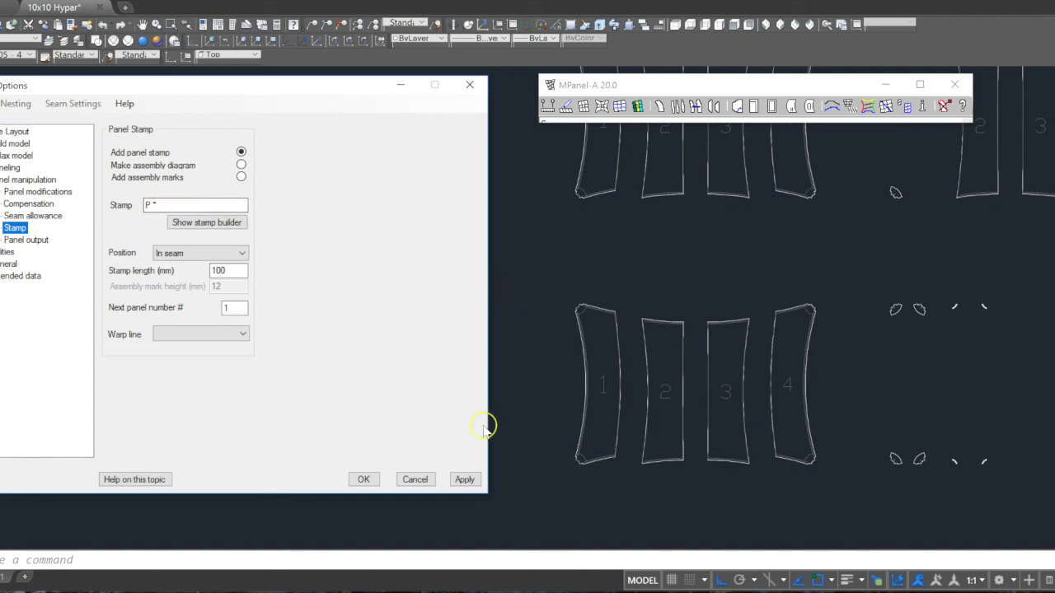
pyautogui.click(466, 479)
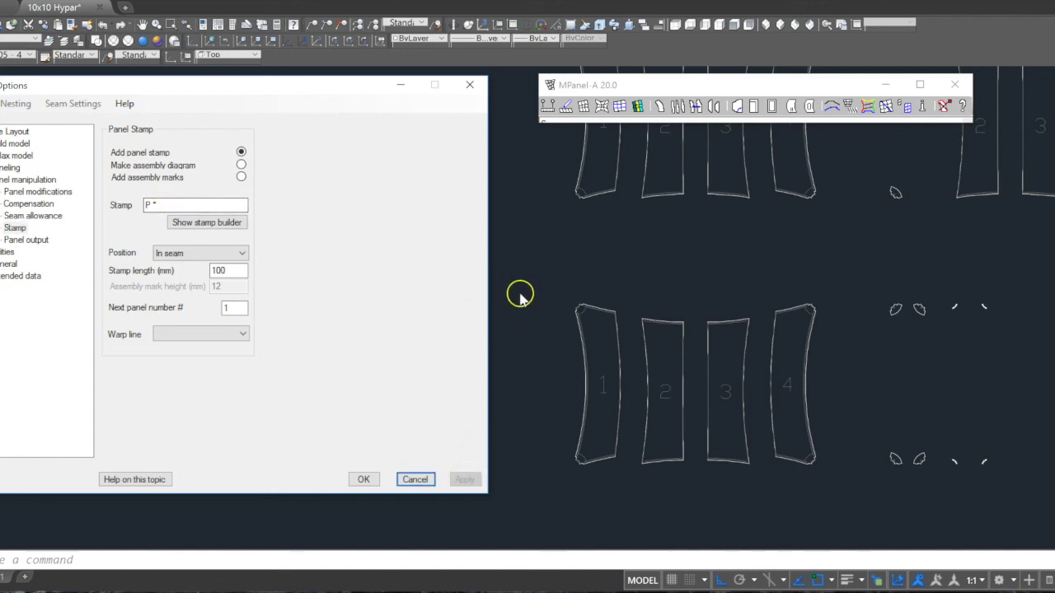
pyautogui.click(538, 246)
pyautogui.click(1045, 488)
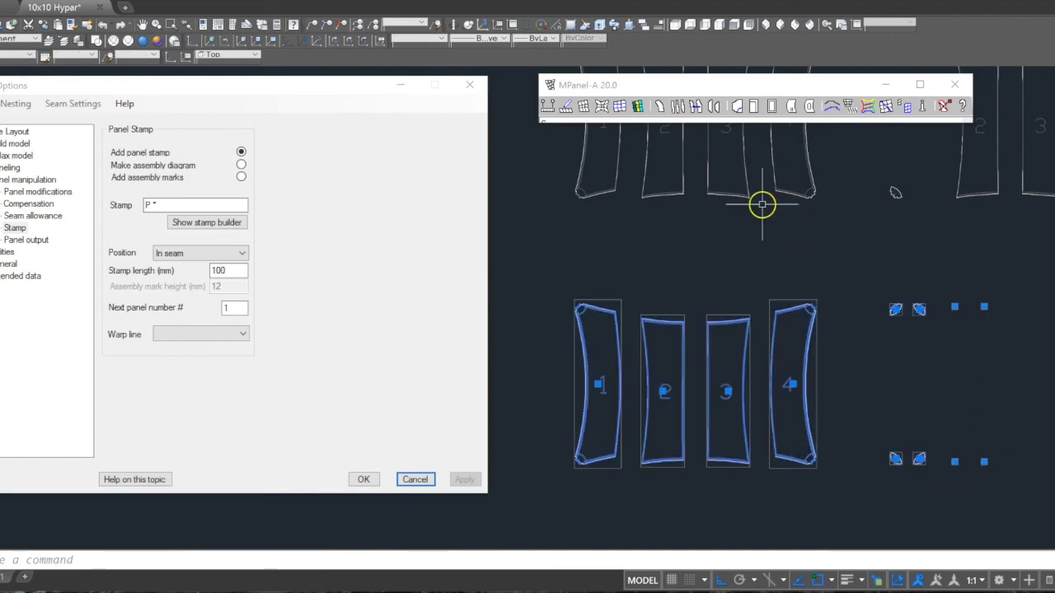
pyautogui.click(791, 106)
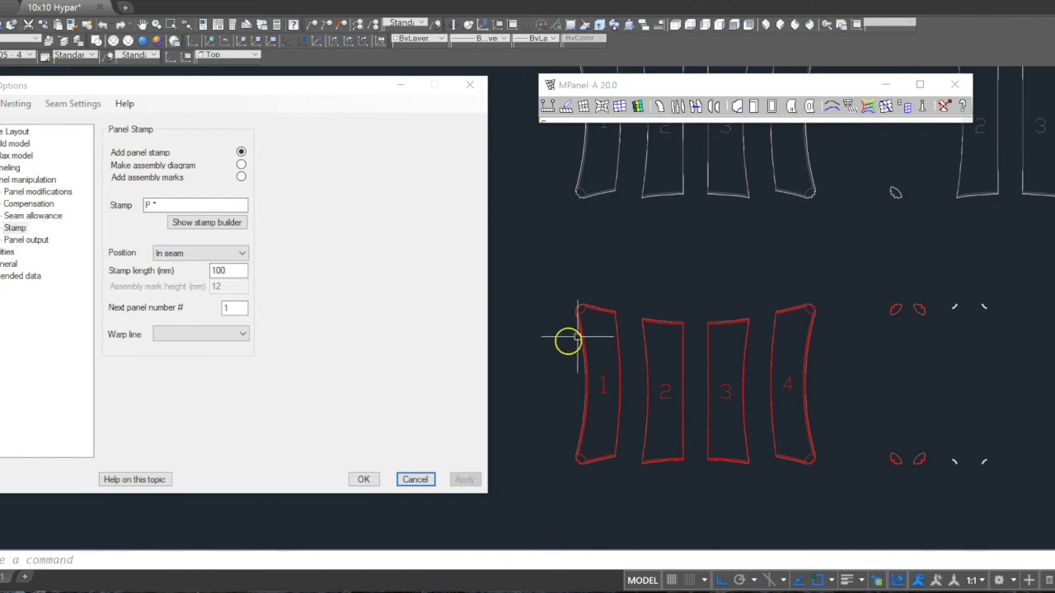
pyautogui.click(945, 106)
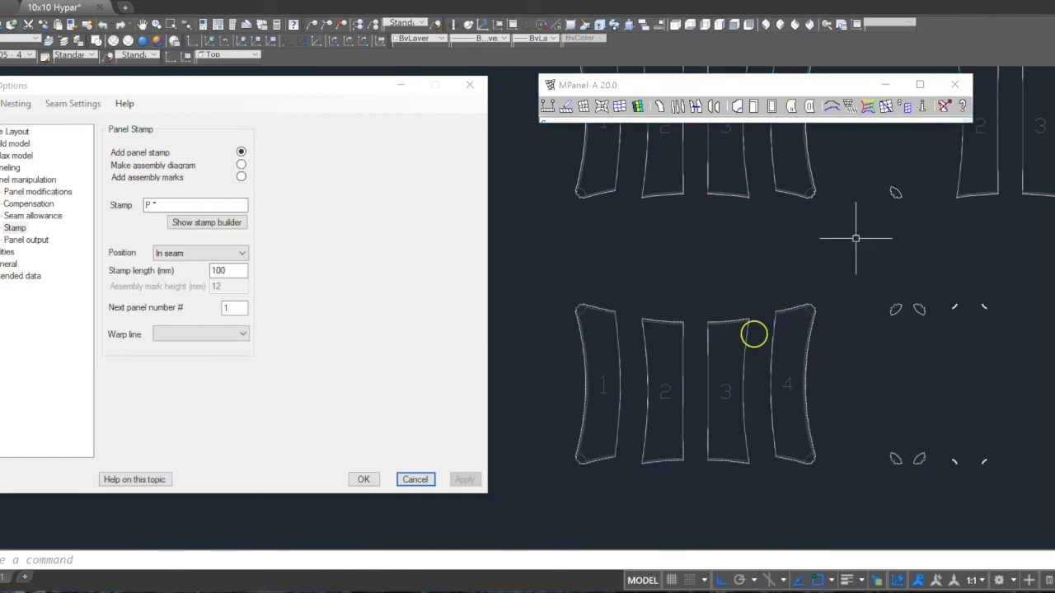
pyautogui.scroll(5, 595, 467)
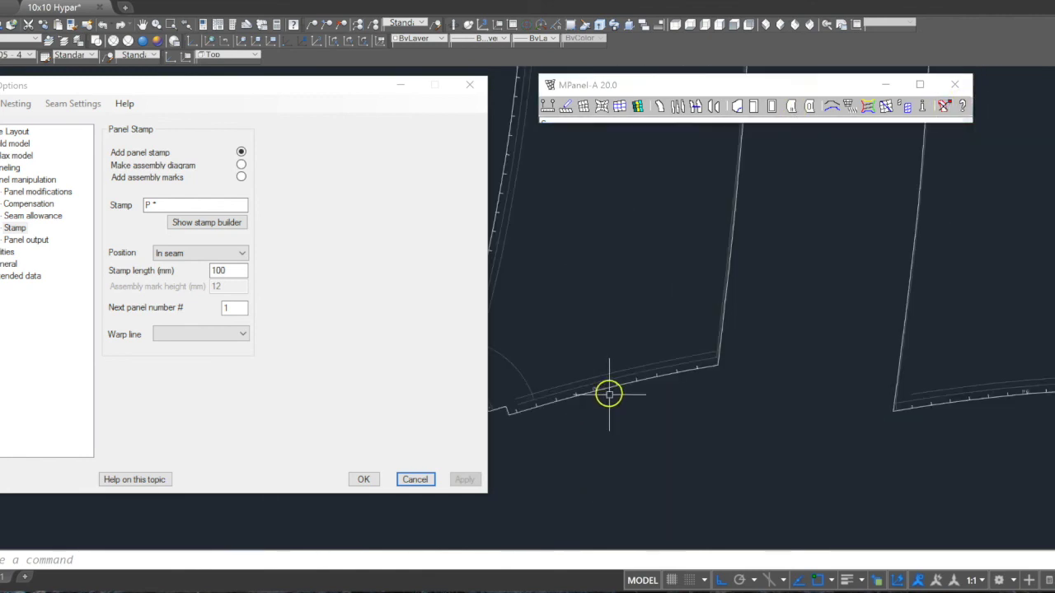
pyautogui.scroll(6, 608, 391)
pyautogui.scroll(-8, 614, 388)
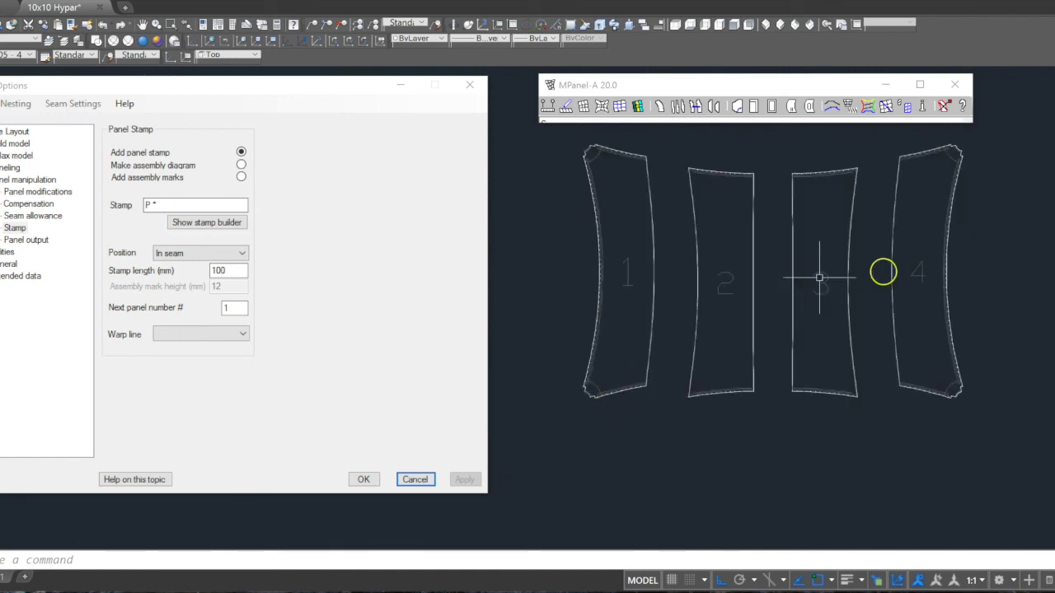
pyautogui.scroll(-3, 536, 299)
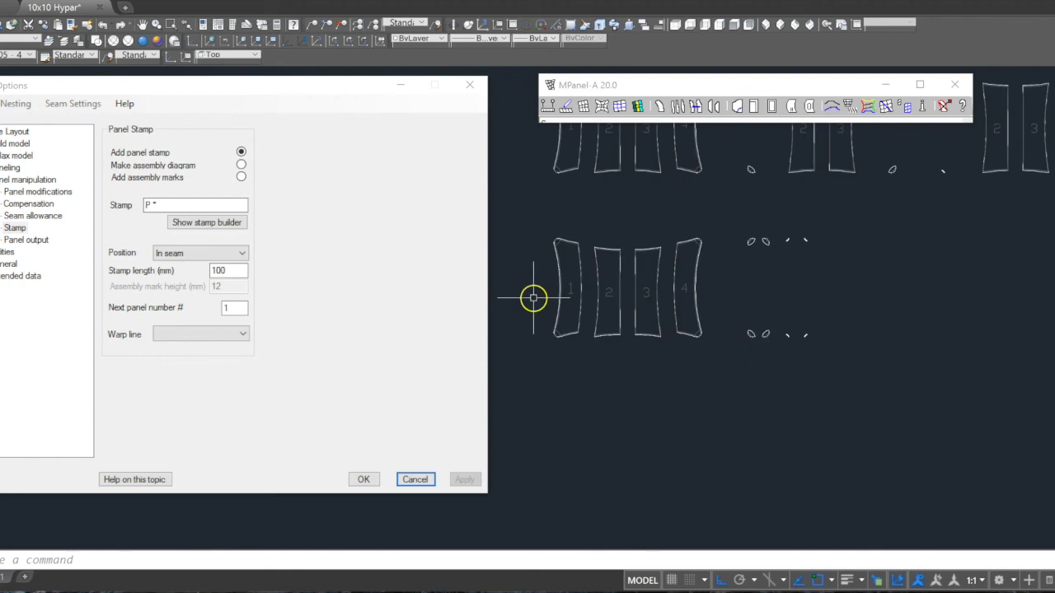
# - Copy the stamped panels and their corner pieces to a spot below the originals
pyautogui.click(530, 218)
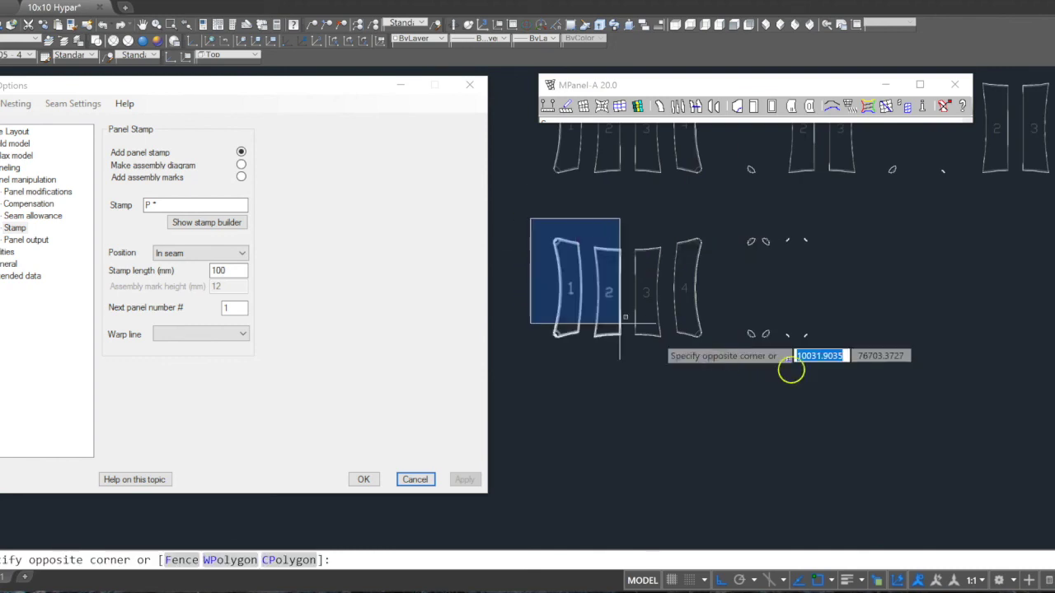
pyautogui.click(836, 374)
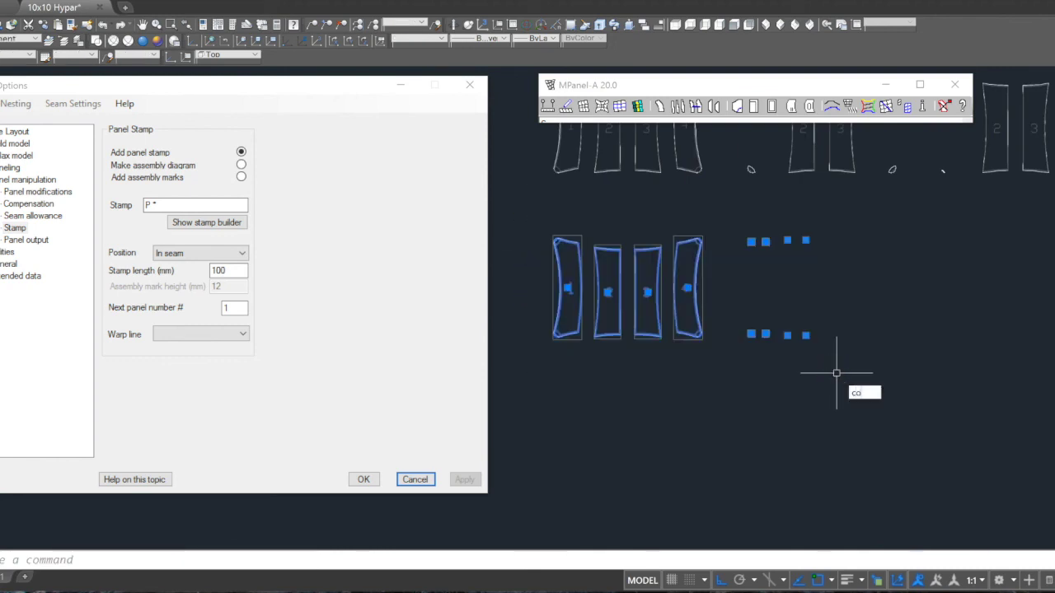
pyautogui.write('co')
pyautogui.press('Return')
pyautogui.click(836, 374)
pyautogui.scroll(-5, 837, 373)
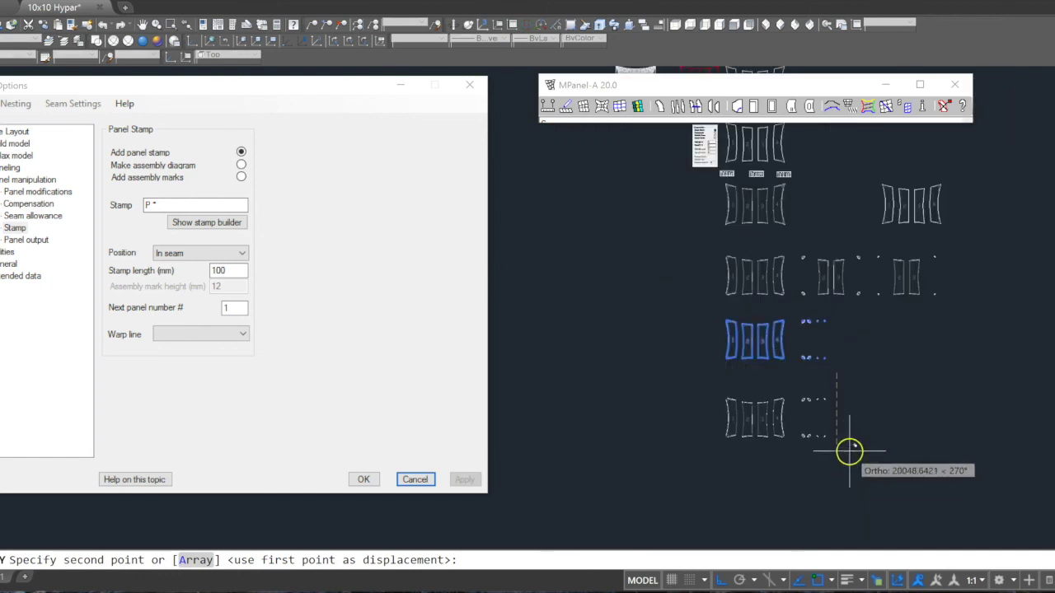
pyautogui.click(849, 451)
pyautogui.press('Return')
pyautogui.scroll(5, 797, 454)
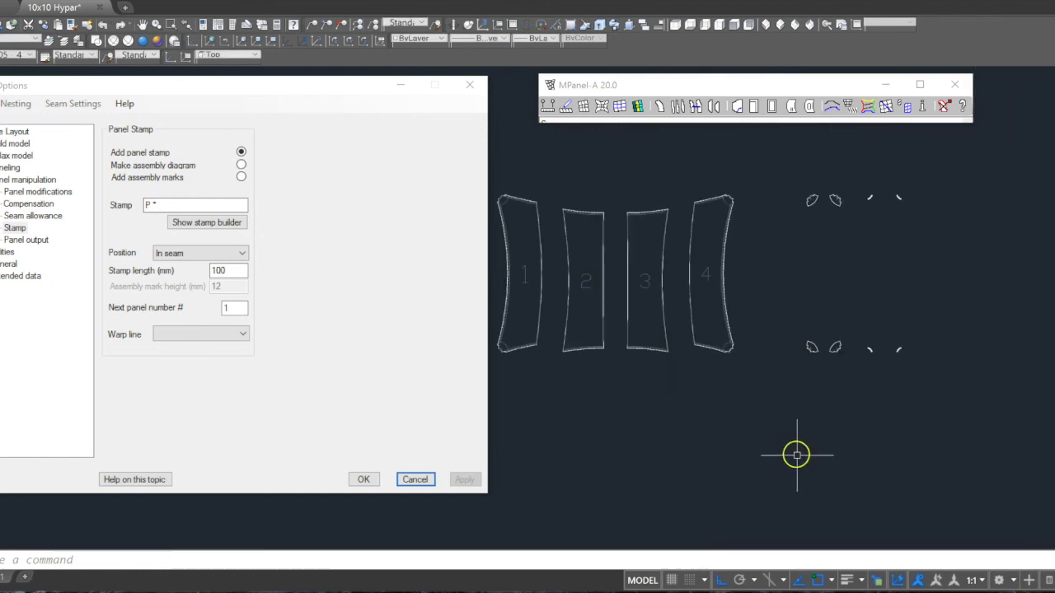
# - Enable block output in Panel output settings and output the four panels as inverted blocks
pyautogui.click(33, 240)
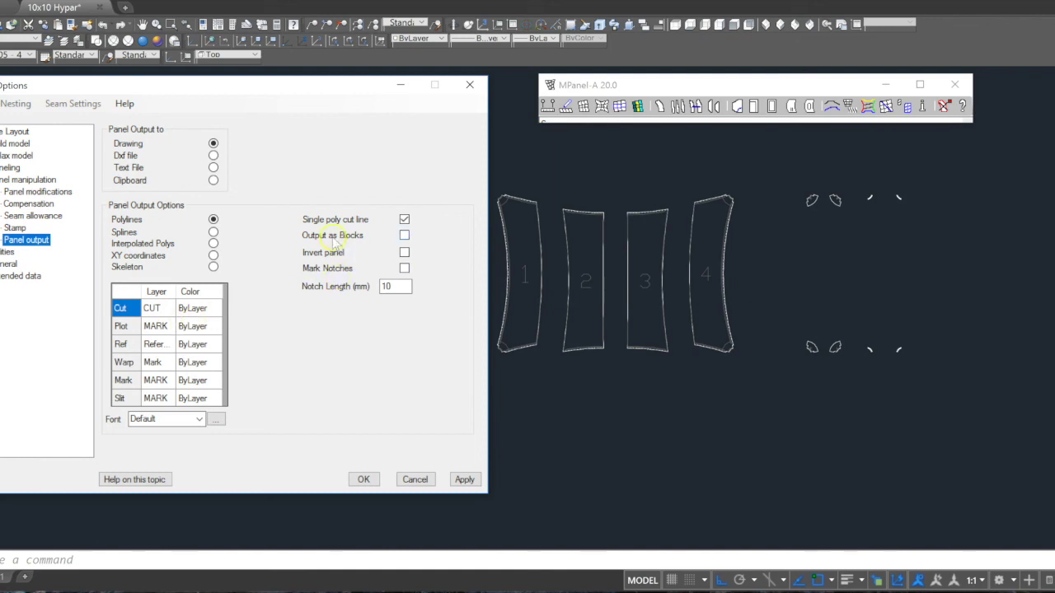
pyautogui.click(403, 236)
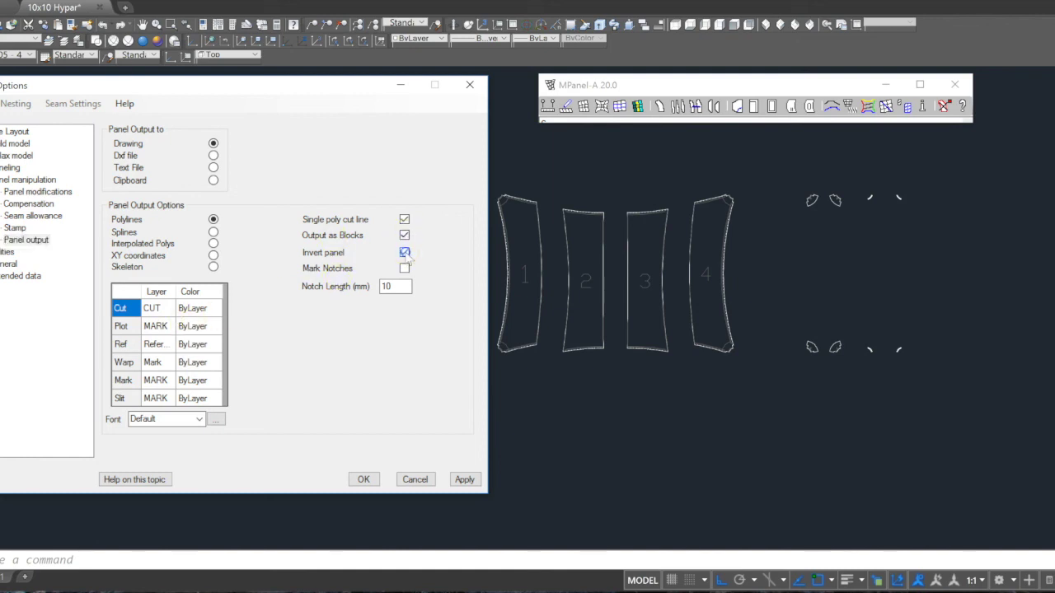
pyautogui.click(465, 480)
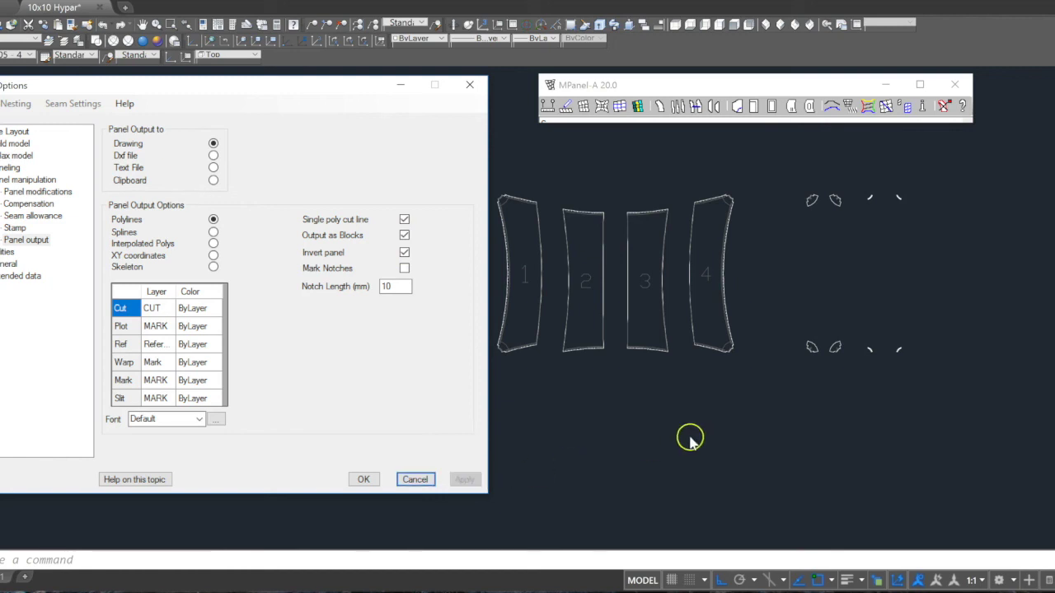
pyautogui.click(855, 396)
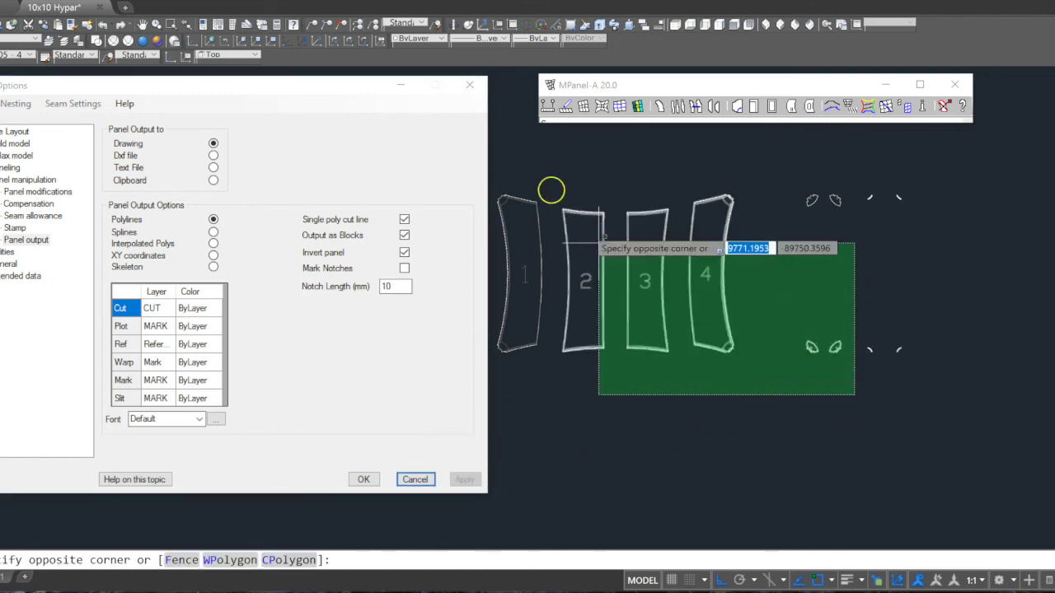
pyautogui.click(501, 162)
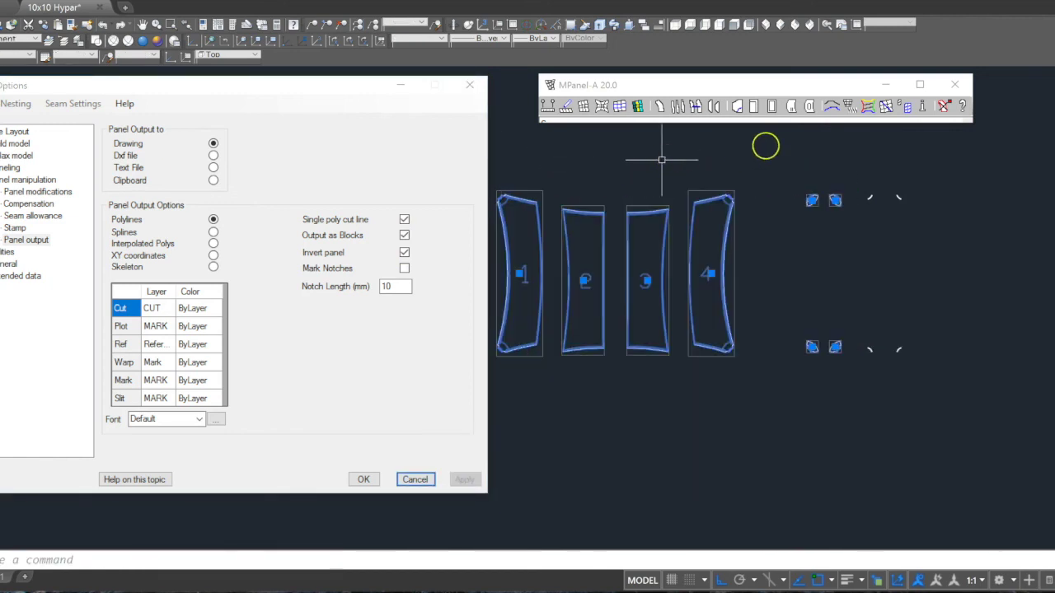
pyautogui.click(810, 107)
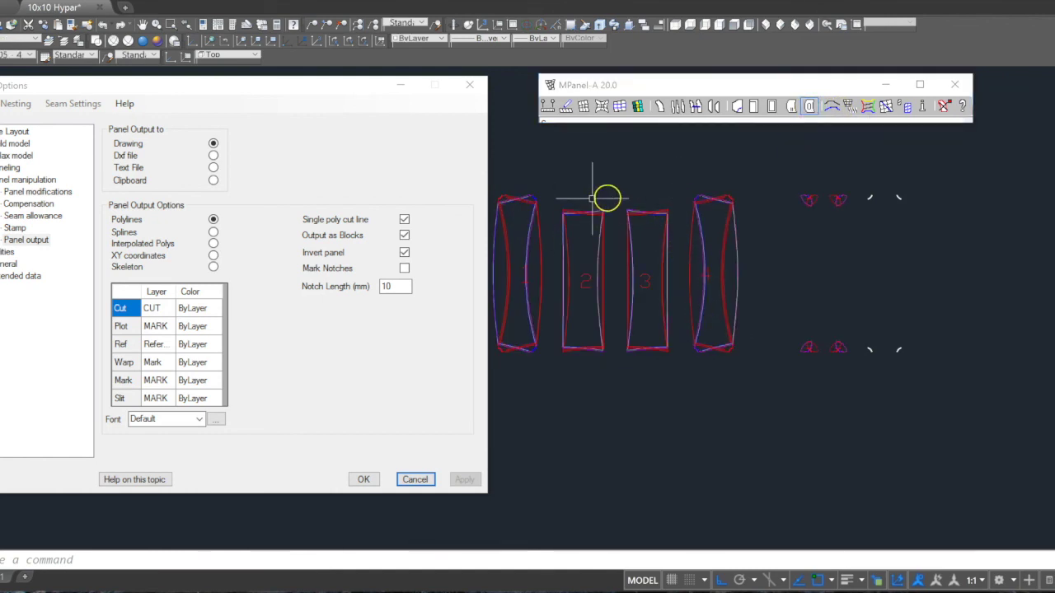
pyautogui.click(945, 107)
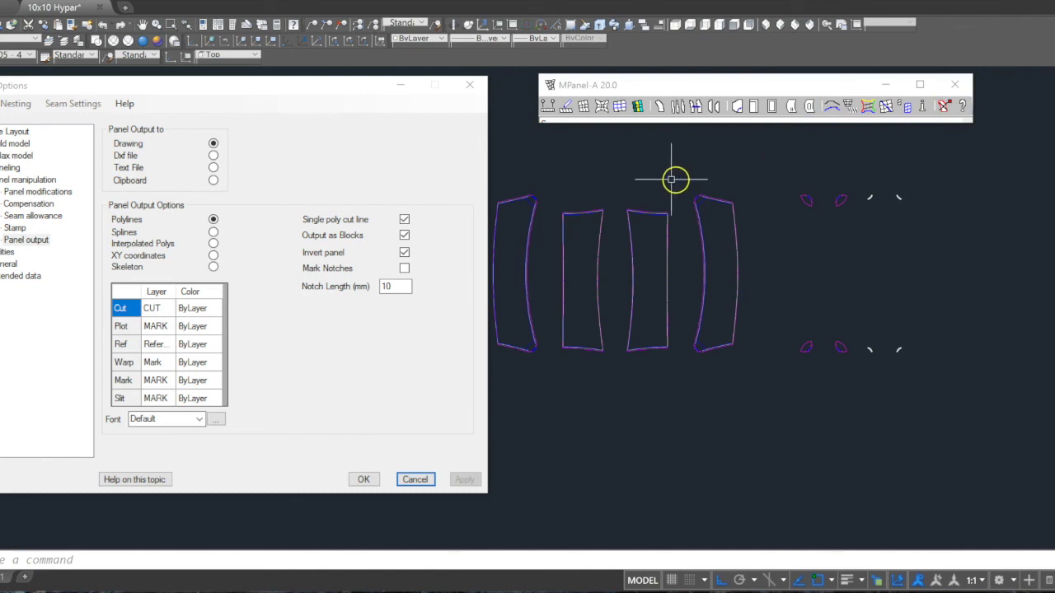
pyautogui.scroll(5, 695, 200)
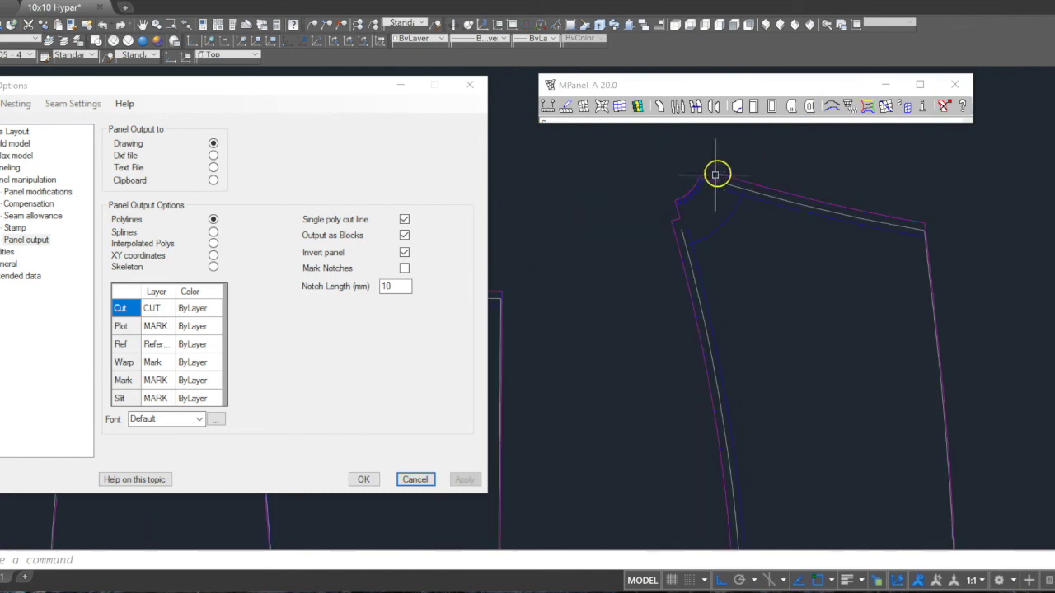
pyautogui.scroll(2, 716, 173)
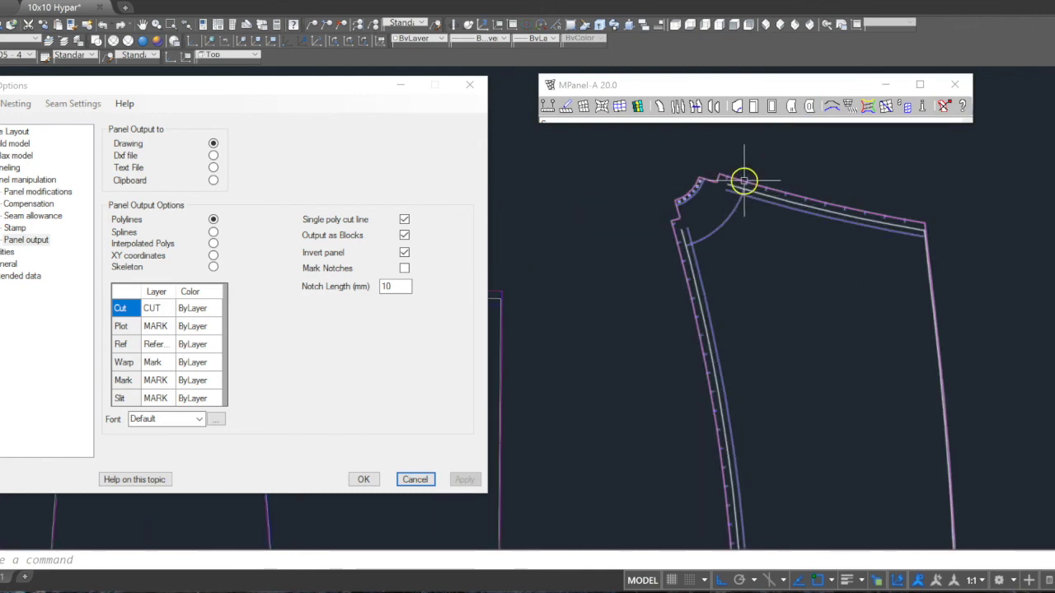
pyautogui.scroll(3, 697, 181)
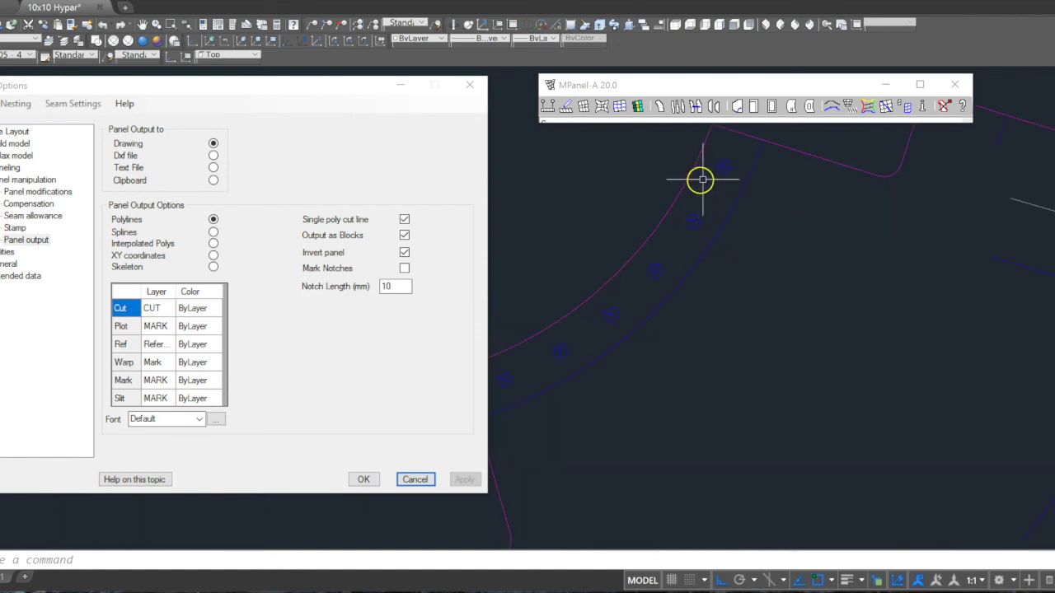
pyautogui.scroll(-5, 651, 210)
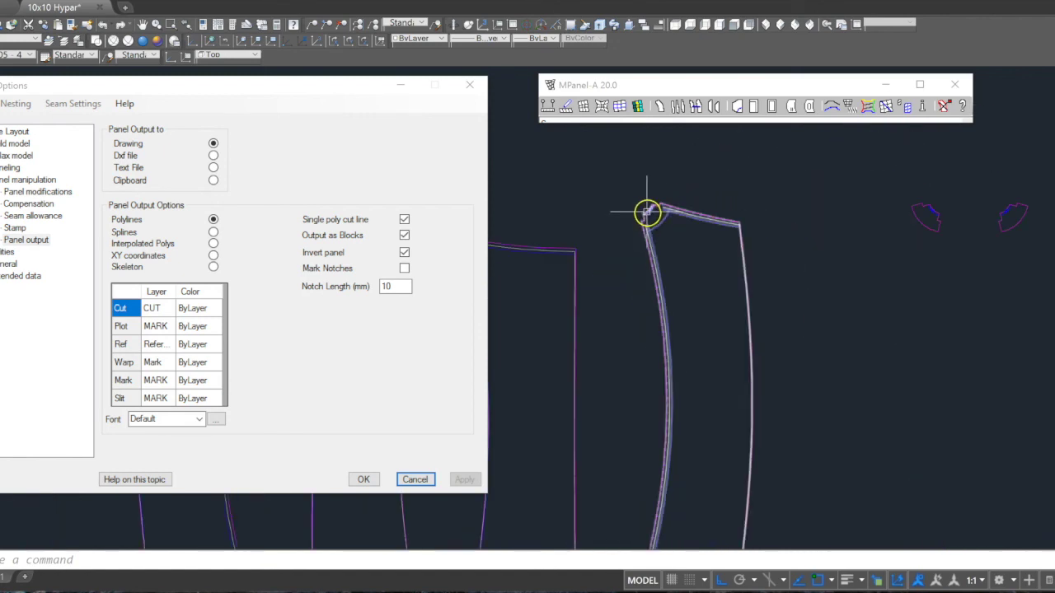
pyautogui.scroll(4, 685, 443)
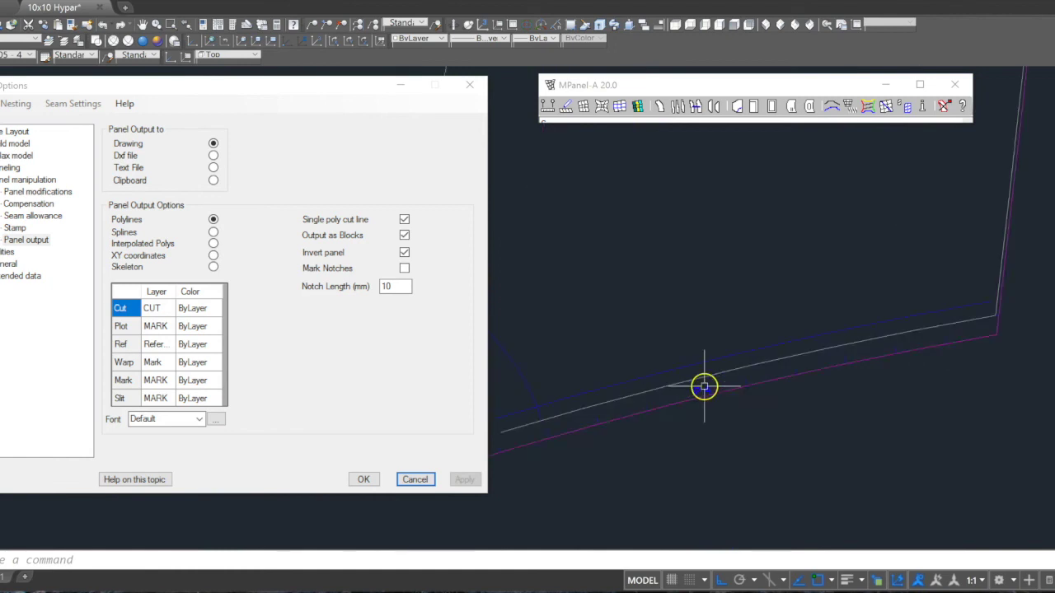
pyautogui.scroll(-4, 704, 384)
pyautogui.scroll(-5, 808, 248)
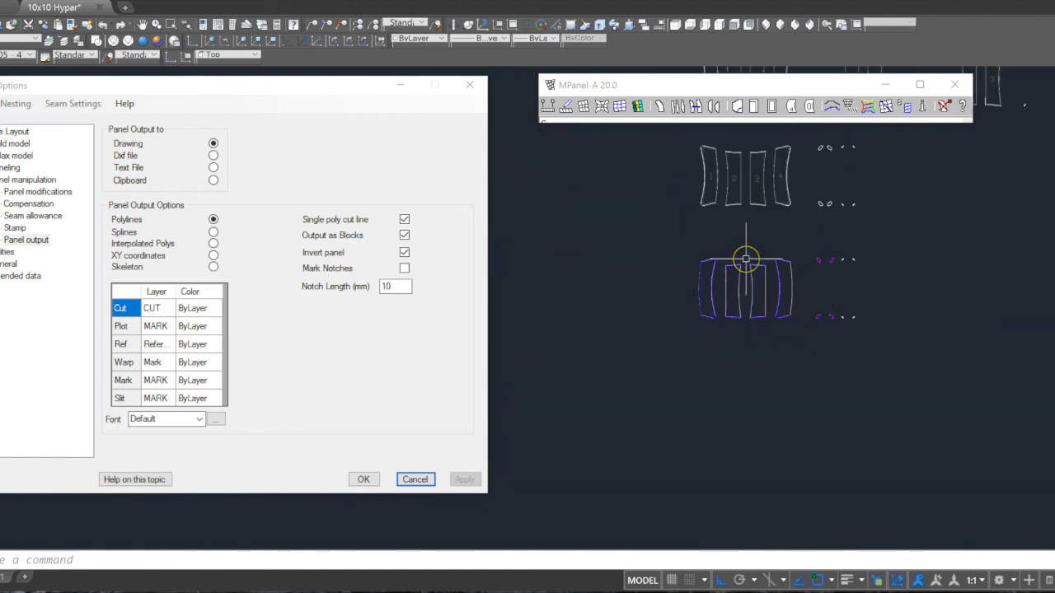
pyautogui.scroll(2, 746, 260)
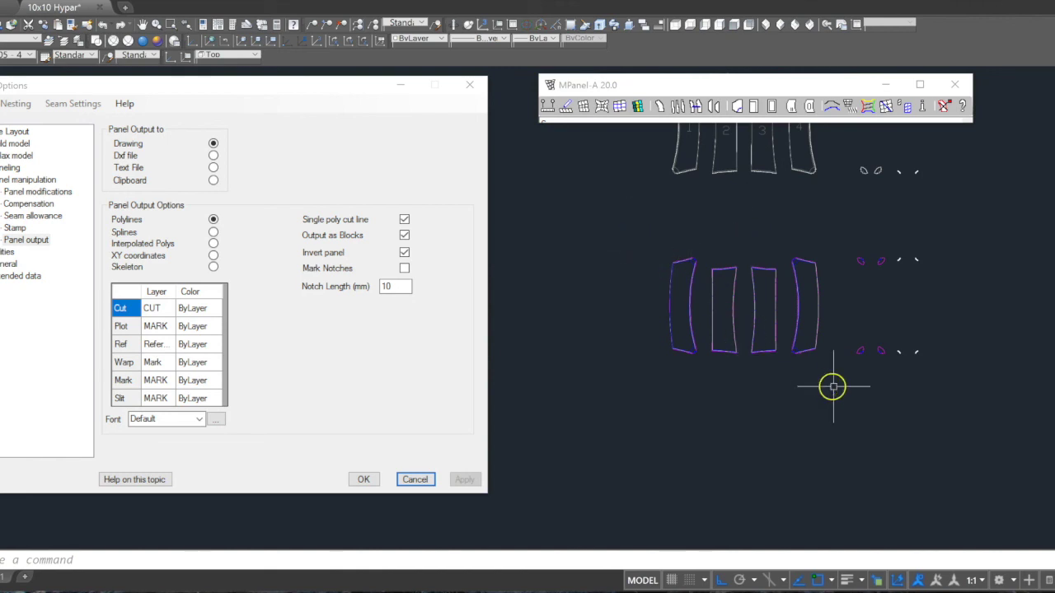